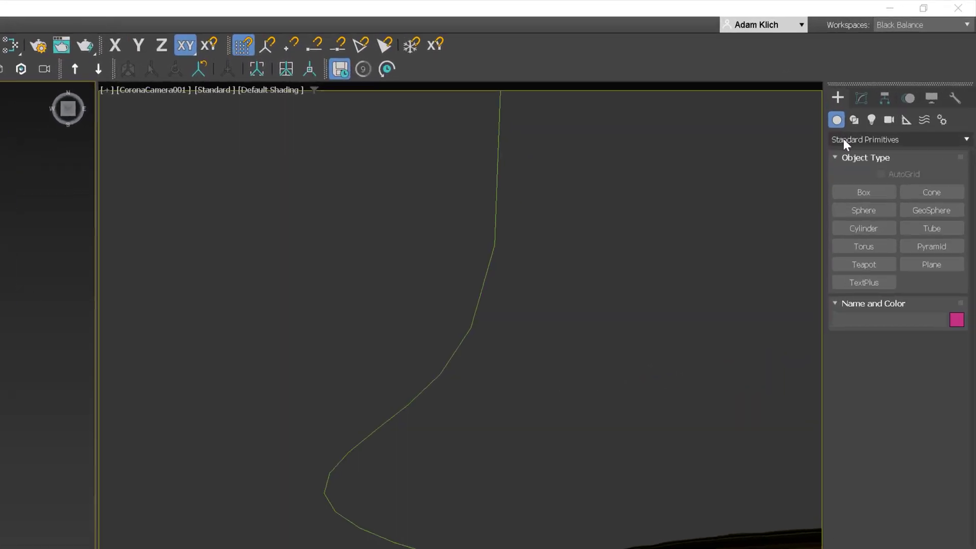
# Create a ChaosScatter object beside the plant models in the Top viewport.
pyautogui.click(843, 140)
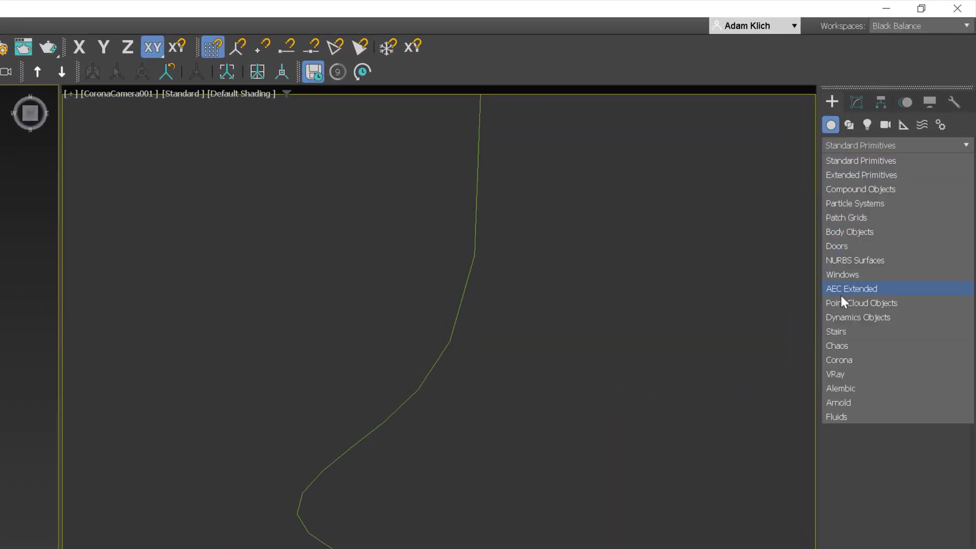
pyautogui.click(846, 347)
pyautogui.click(889, 200)
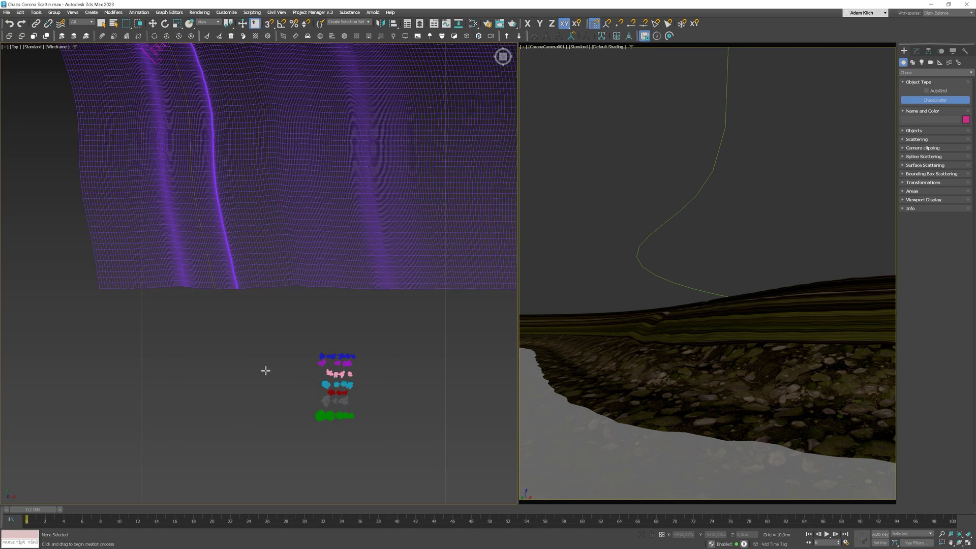
pyautogui.moveTo(254, 363); pyautogui.dragTo(287, 390)
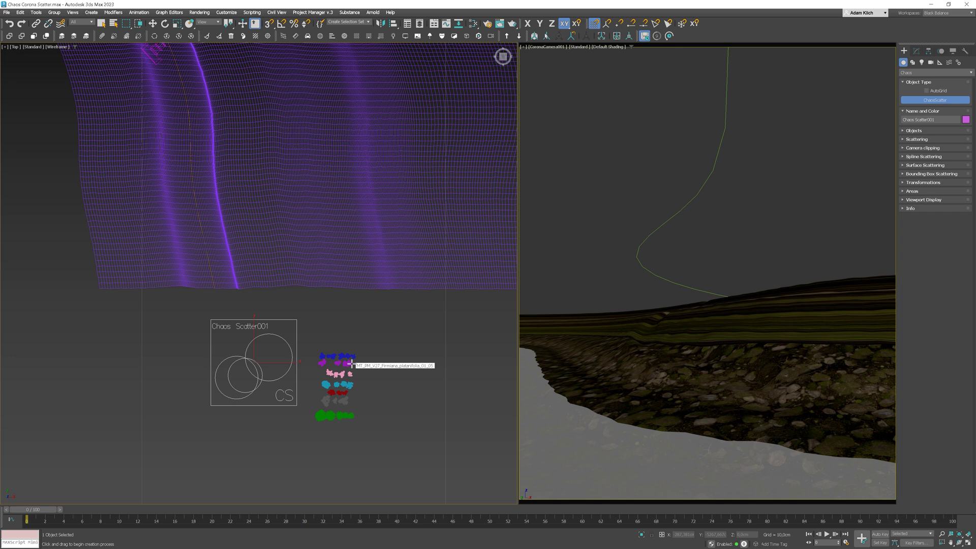
pyautogui.click(916, 52)
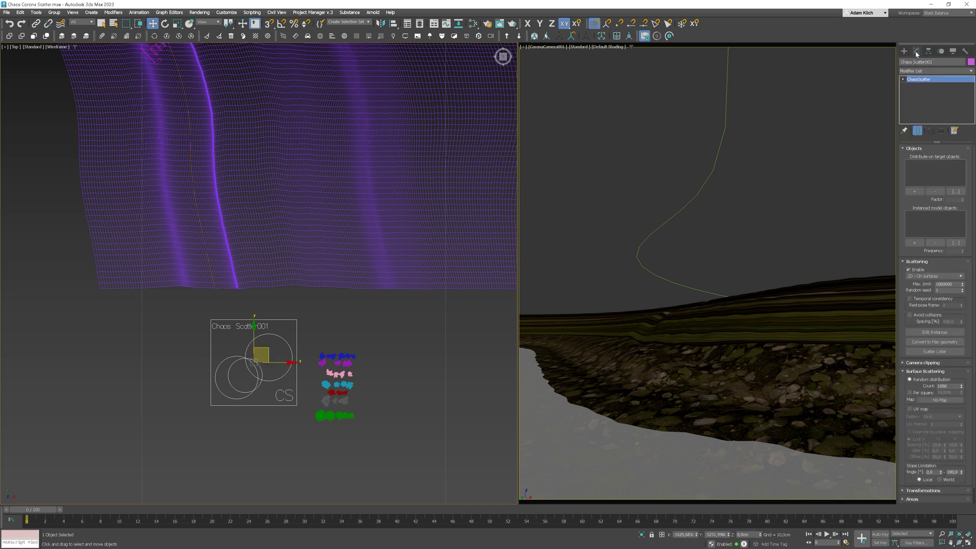
# Assign the Ground terrain as Chaos Scatter001's distribute-on target, then marquee-select the plant models.
pyautogui.click(914, 192)
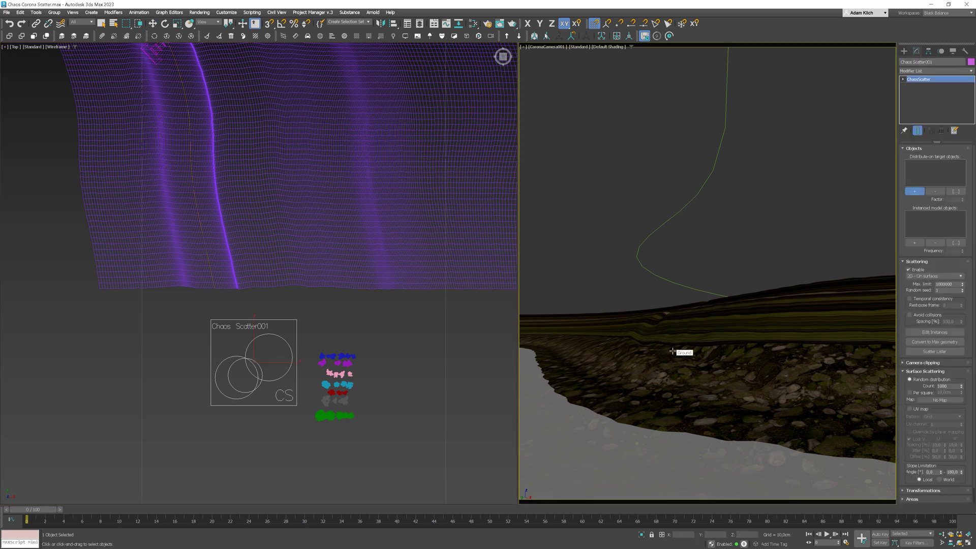
pyautogui.click(672, 351)
pyautogui.click(918, 192)
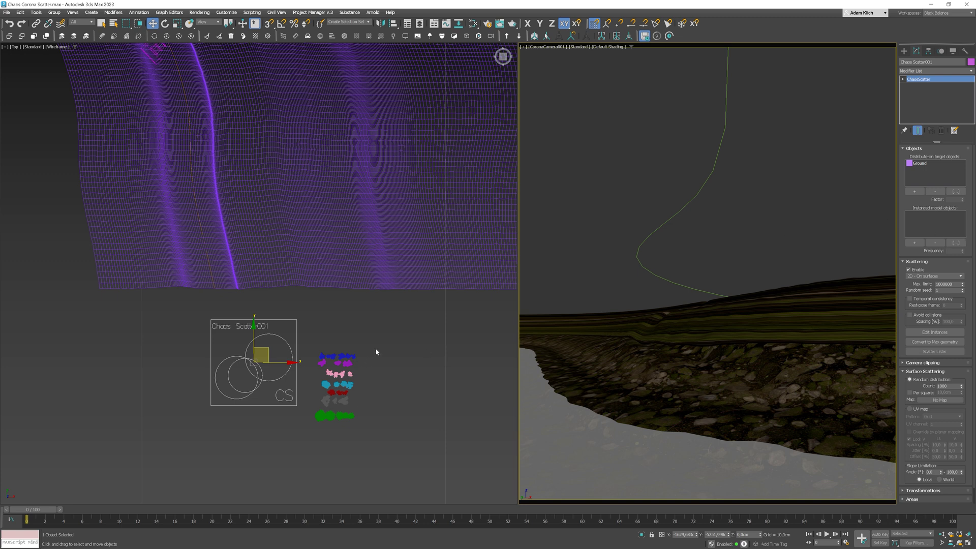
pyautogui.moveTo(376, 349); pyautogui.dragTo(315, 422)
# Save the selected plant models as a named selection set called 'Plants'.
pyautogui.click(356, 23)
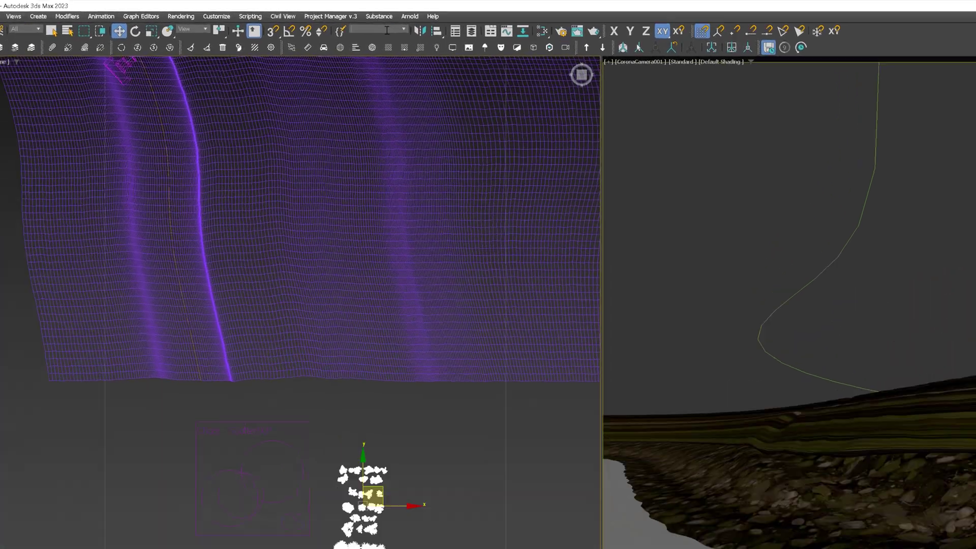
pyautogui.write('Plants')
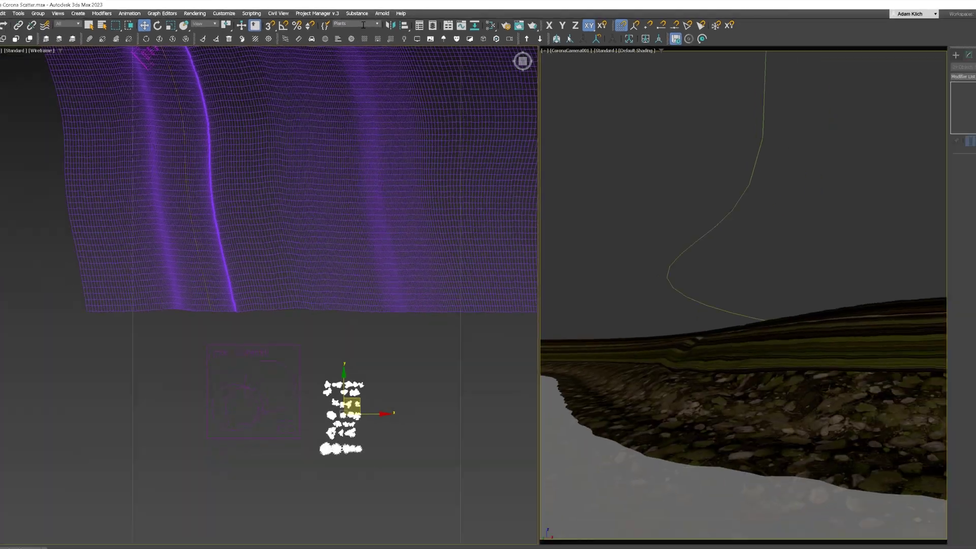
pyautogui.press('Return')
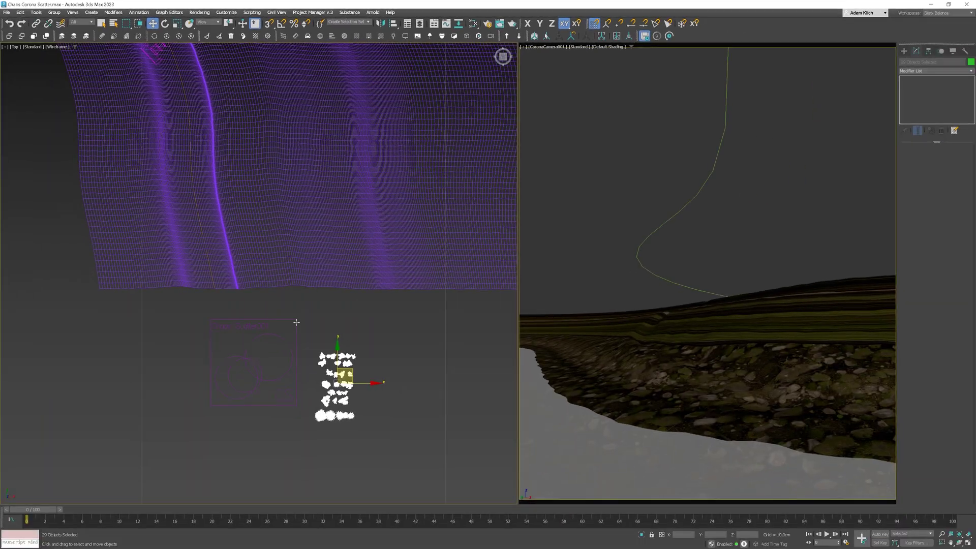
# Add the Plants selection set as Chaos Scatter001's instanced model objects.
pyautogui.click(296, 322)
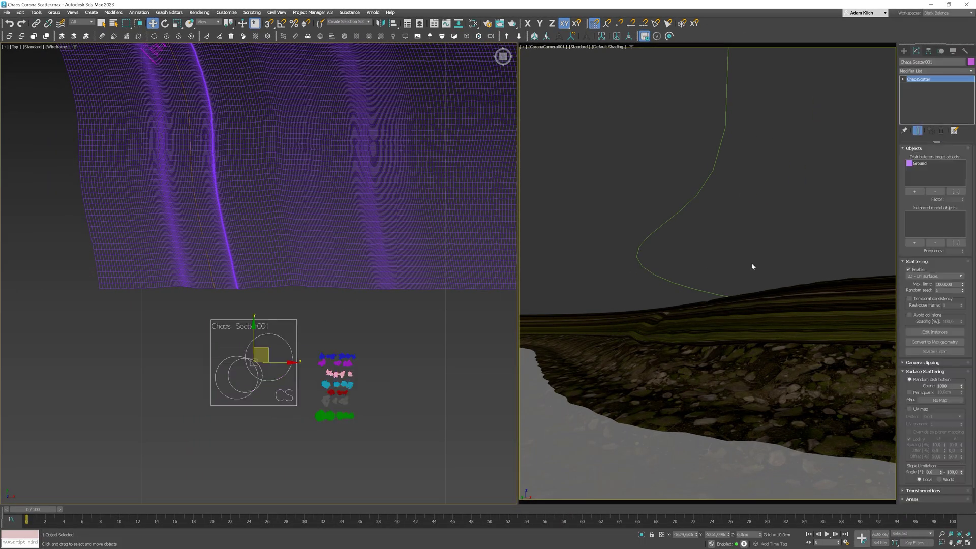
pyautogui.click(956, 243)
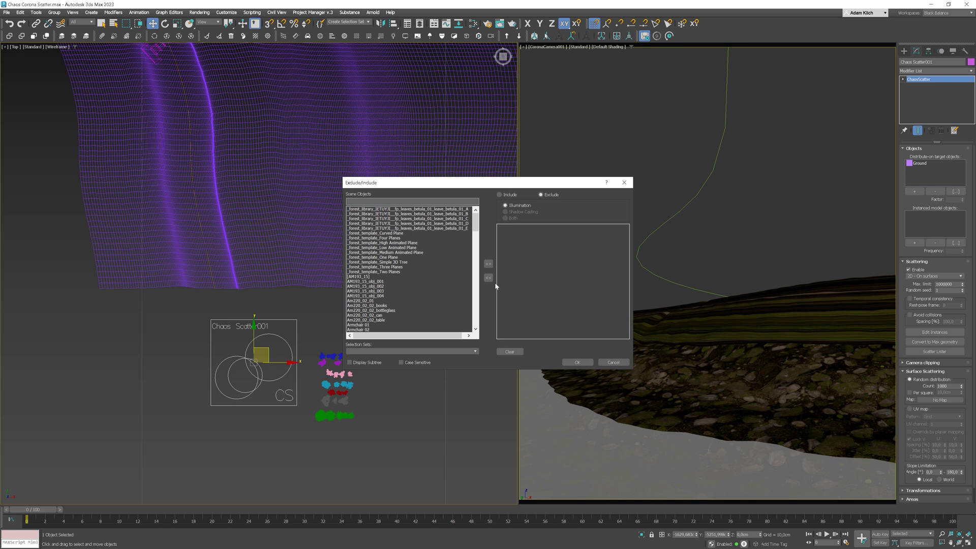
pyautogui.click(379, 353)
pyautogui.click(371, 358)
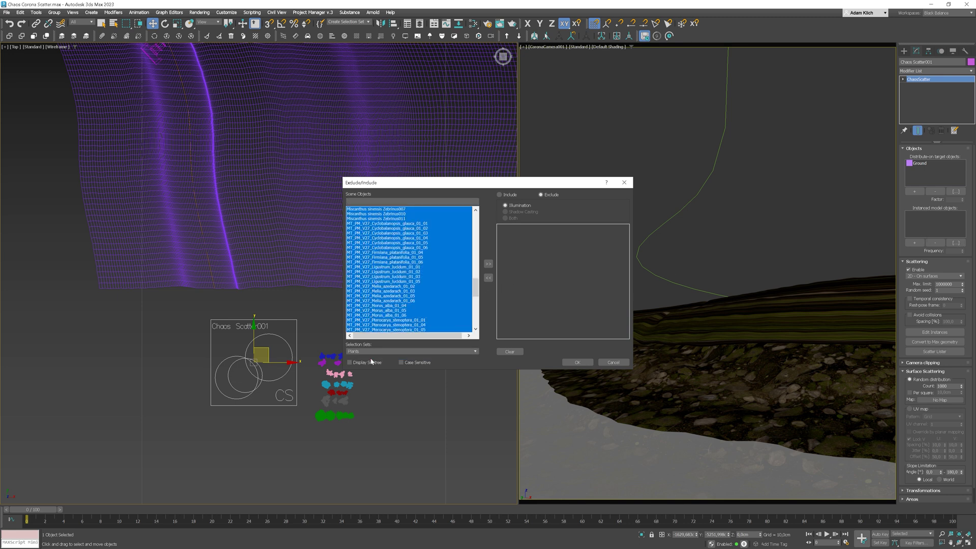
pyautogui.click(488, 264)
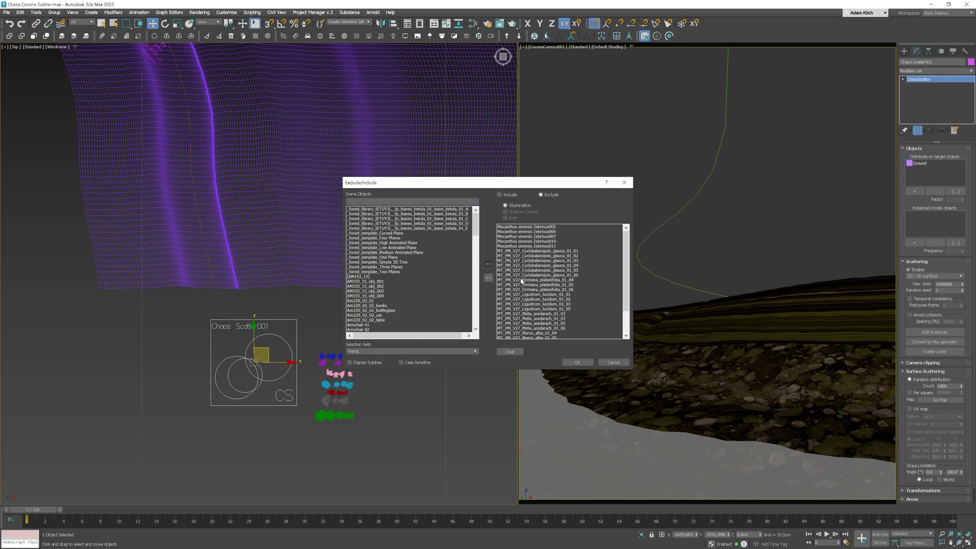
pyautogui.click(578, 362)
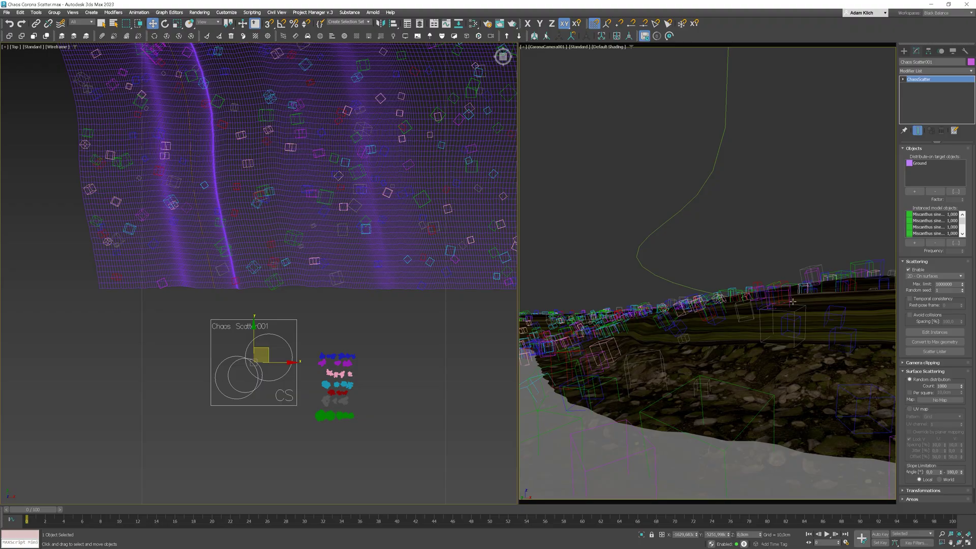
# Keep Scattering mode on 2D - On surfaces, then collapse the Surface Scattering and Transformations rollouts.
pyautogui.click(933, 276)
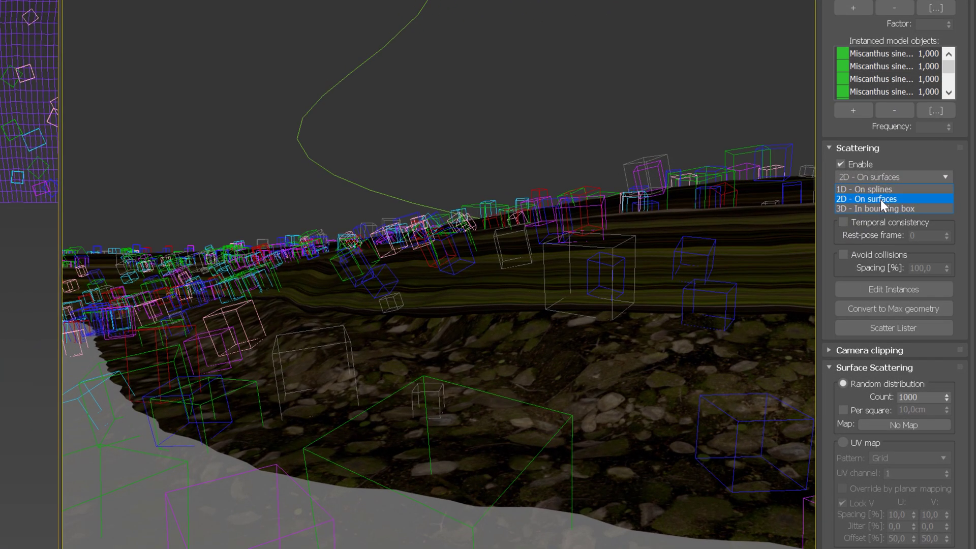
pyautogui.click(882, 199)
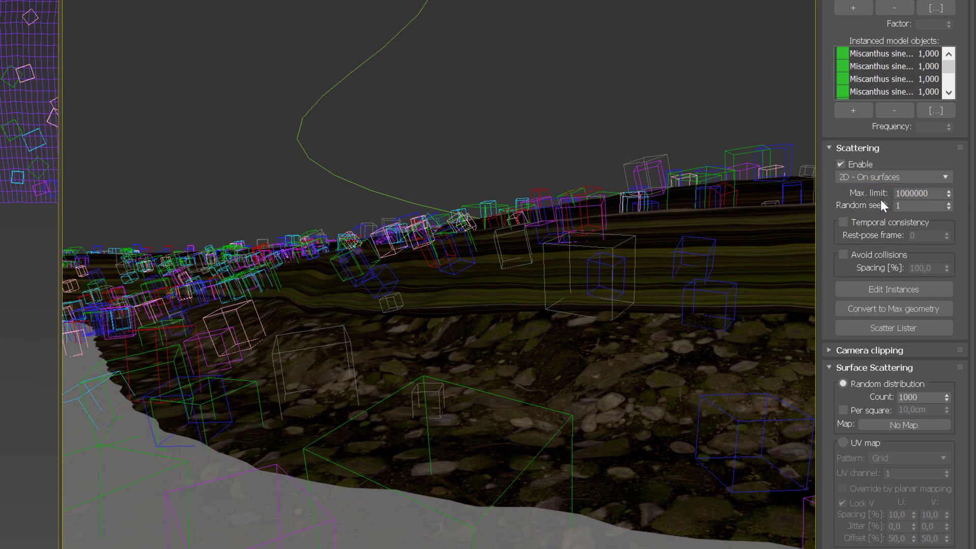
pyautogui.click(877, 367)
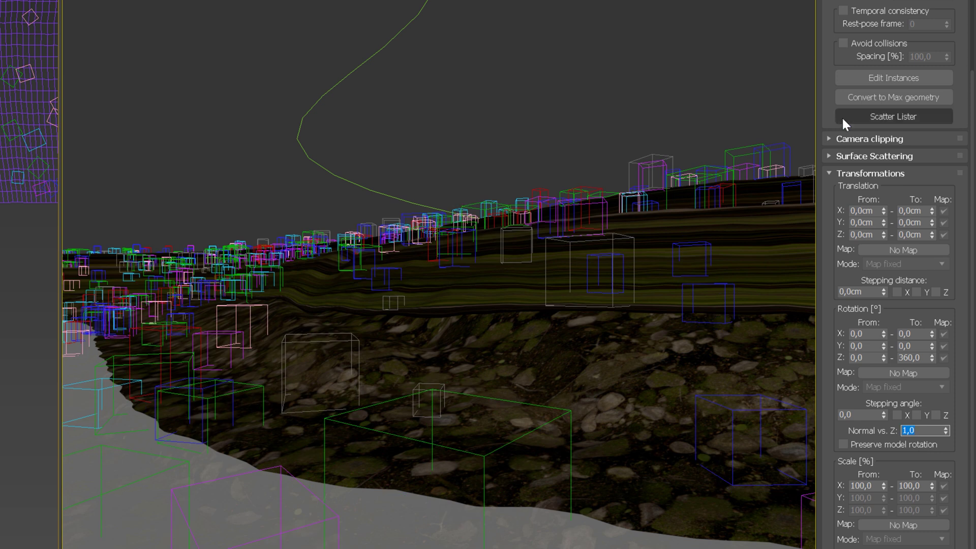
pyautogui.click(862, 173)
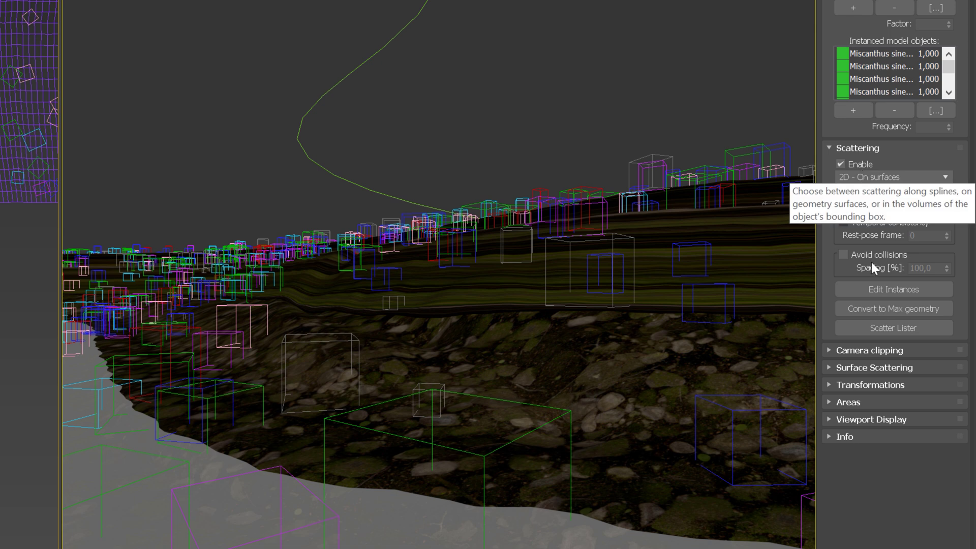
# Try the Dot, Box and Full Previz types, then settle on Point cloud.
pyautogui.click(862, 420)
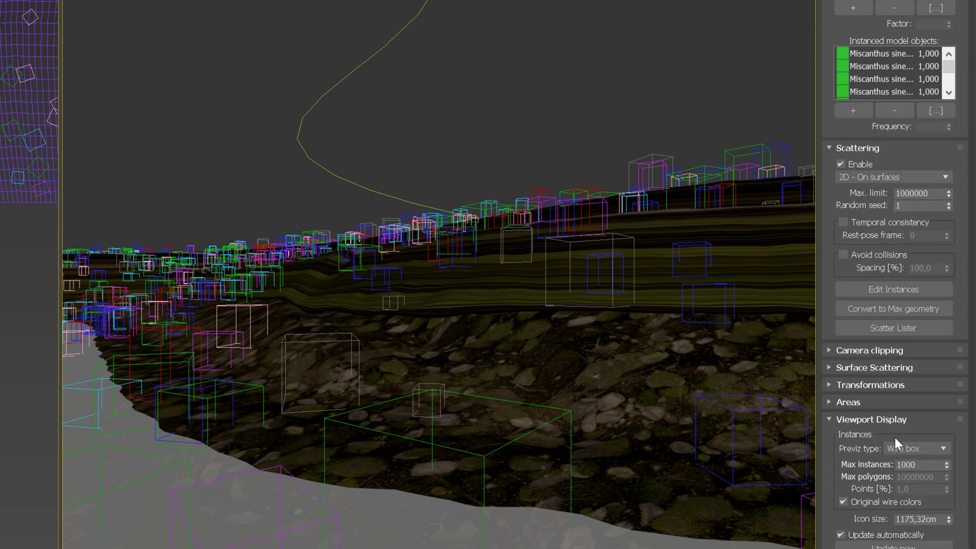
pyautogui.click(900, 448)
pyautogui.click(906, 469)
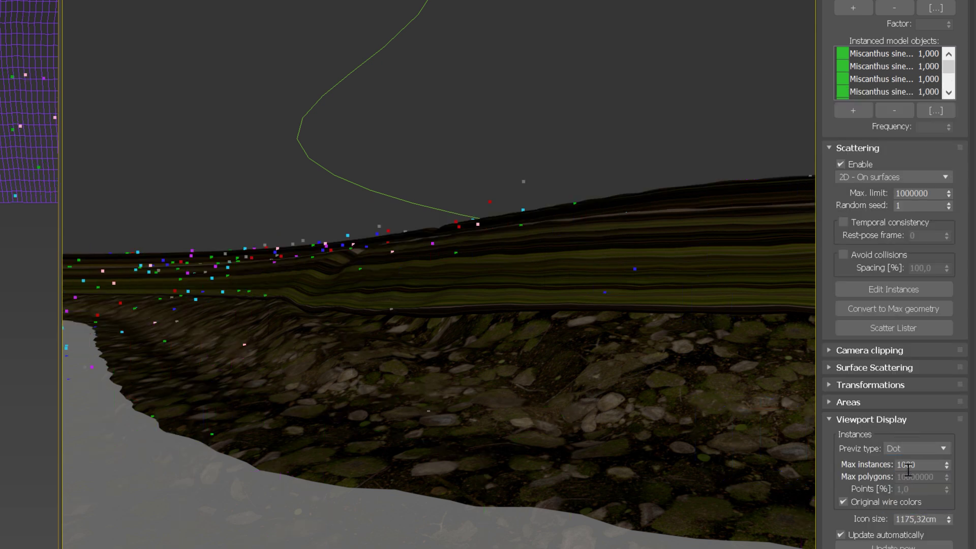
pyautogui.click(909, 448)
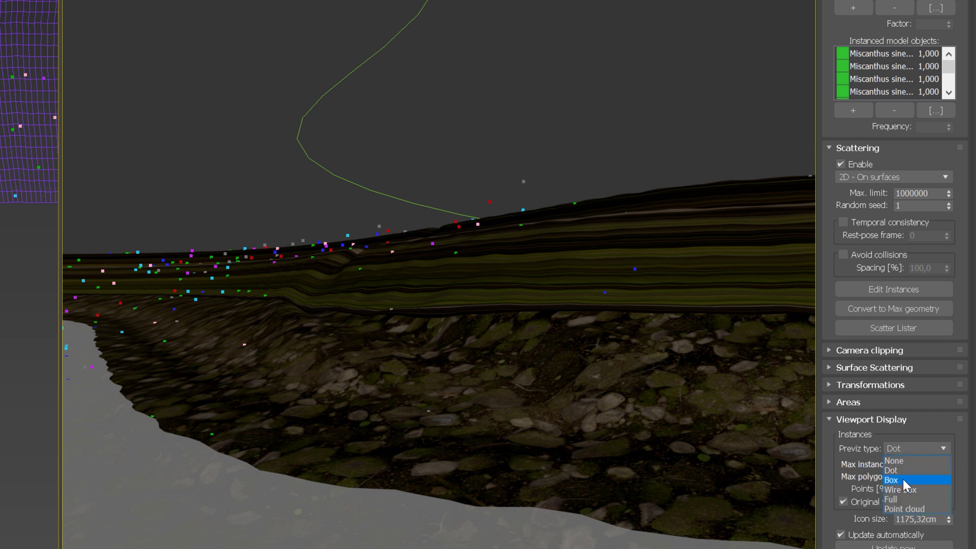
pyautogui.click(902, 478)
pyautogui.click(908, 445)
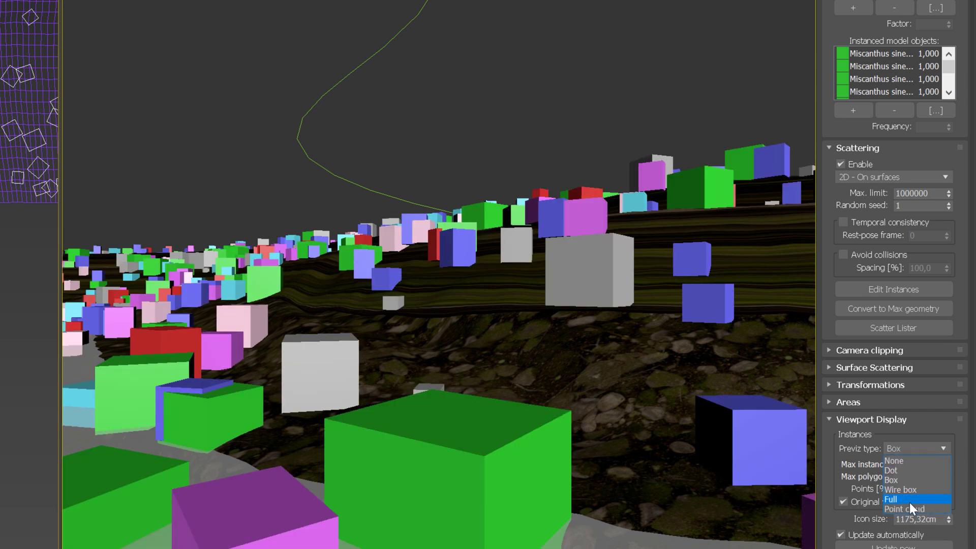
pyautogui.click(910, 502)
pyautogui.click(908, 444)
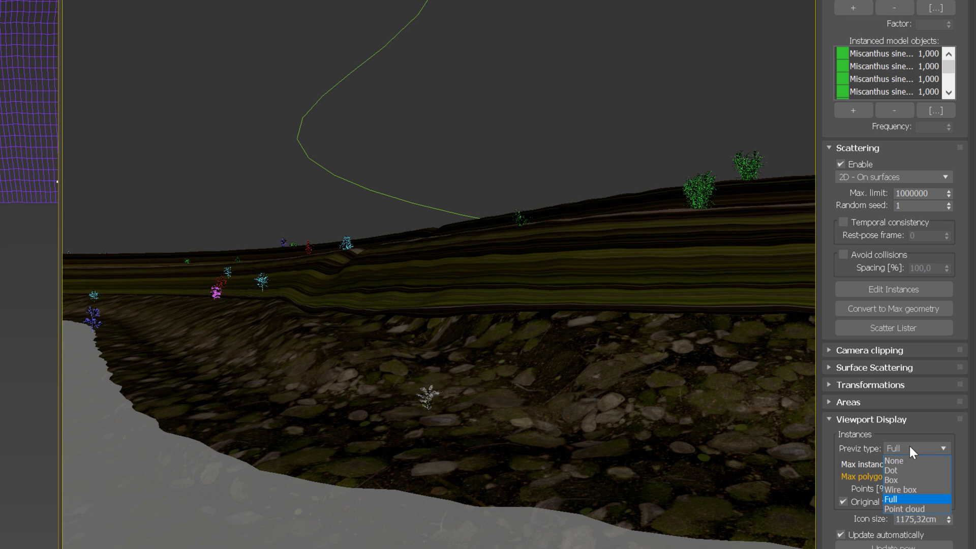
pyautogui.click(918, 509)
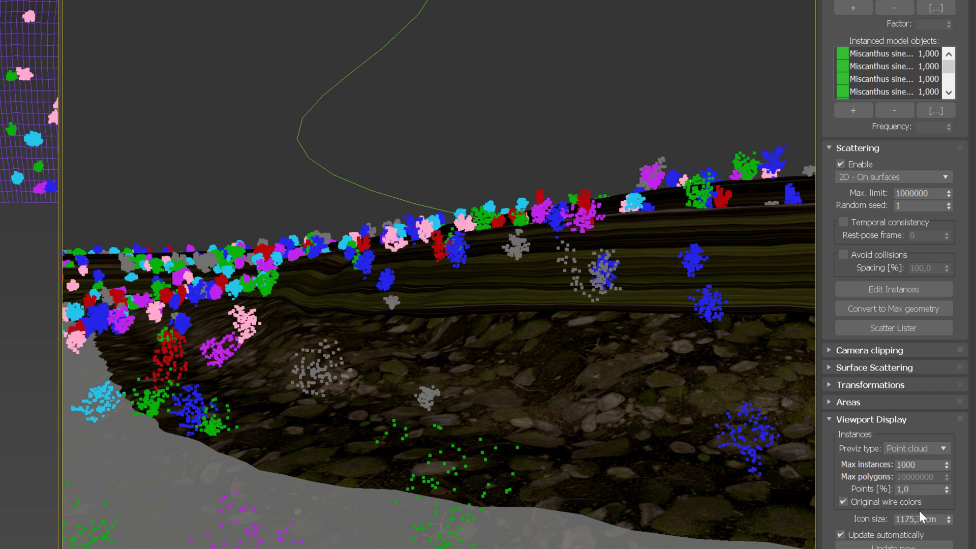
pyautogui.click(883, 421)
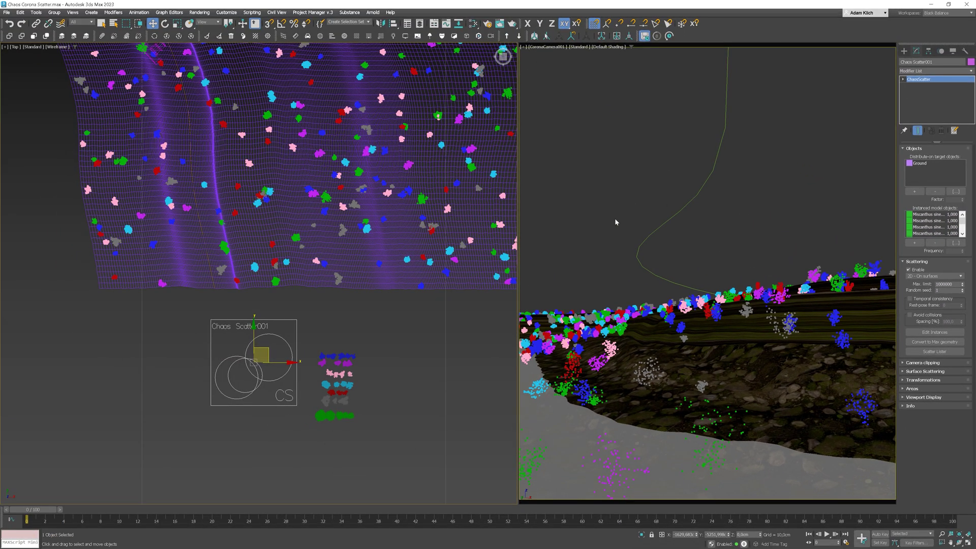
pyautogui.rightClick(262, 90)
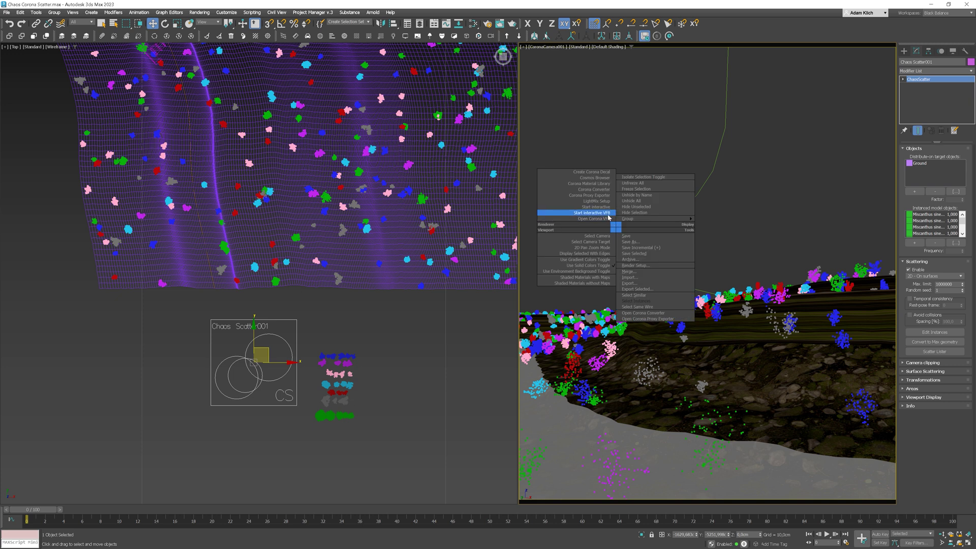
# Start a Corona interactive render and set Tone Mapping Simple Exposure to -3,50.
pyautogui.click(607, 213)
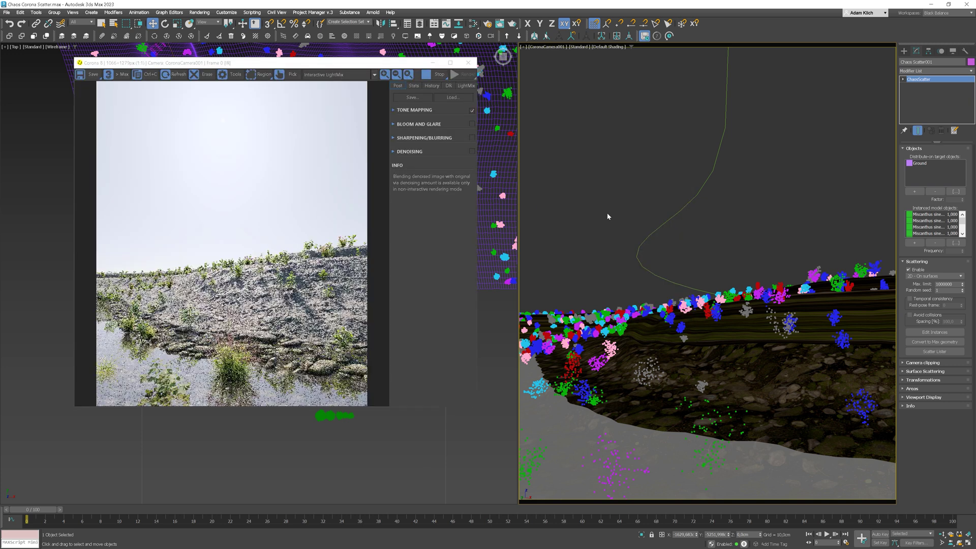
pyautogui.click(394, 110)
pyautogui.press('BackSpace')
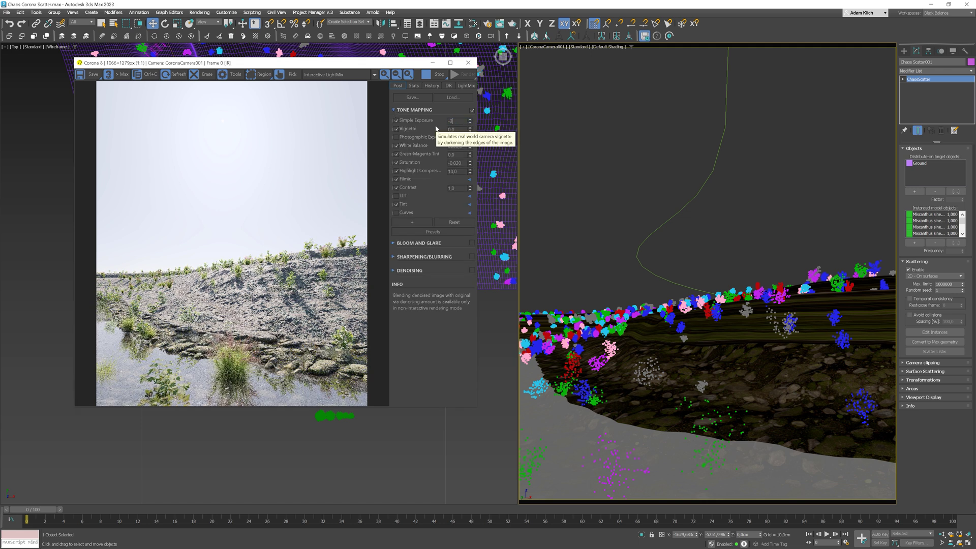
pyautogui.write('-3,5')
pyautogui.press('Return')
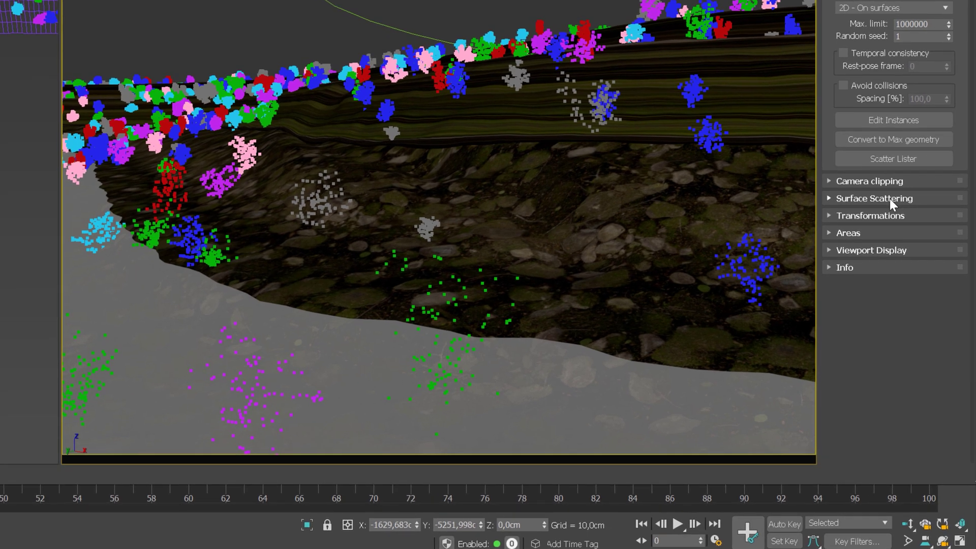
# Set the Surface Scattering Random distribution Count to 20000.
pyautogui.click(874, 198)
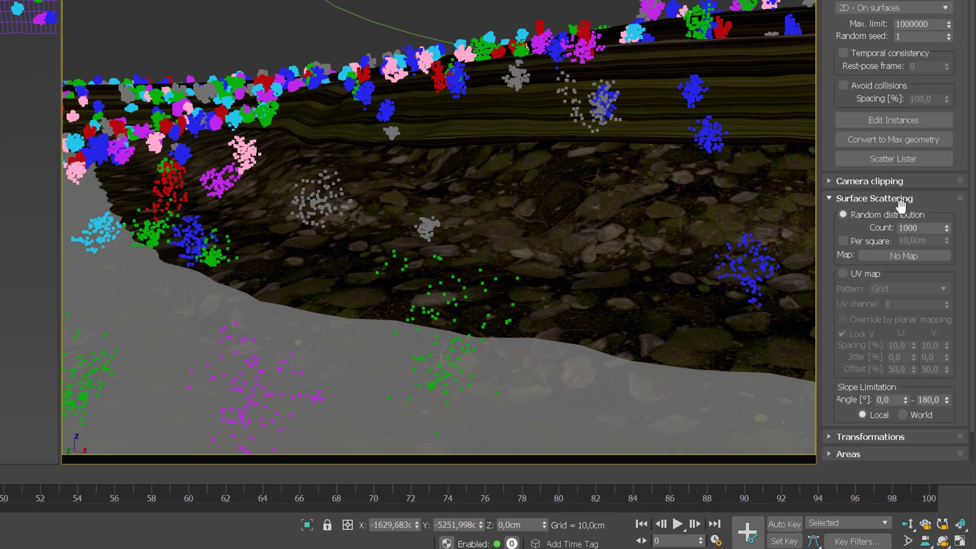
pyautogui.doubleClick(930, 227)
pyautogui.write('0')
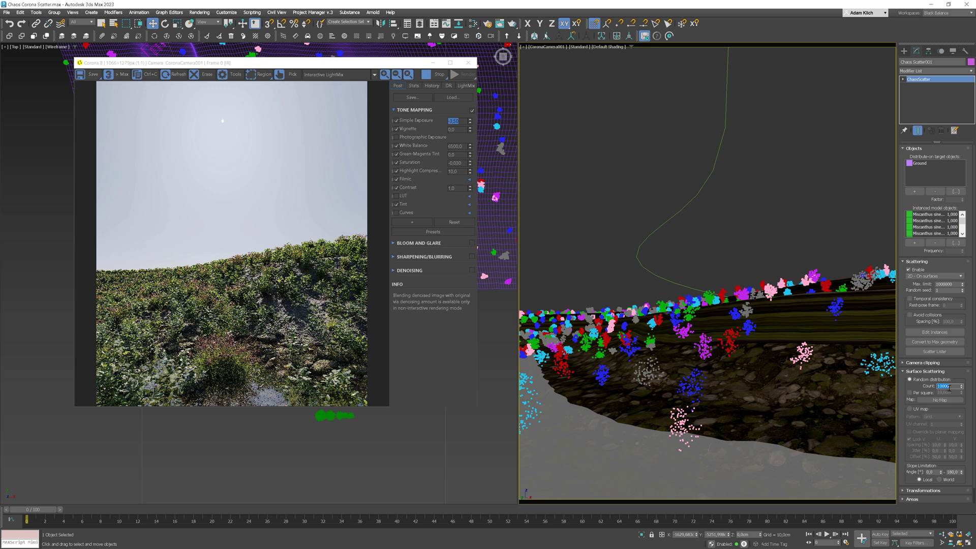
pyautogui.write('20000')
pyautogui.press('Return')
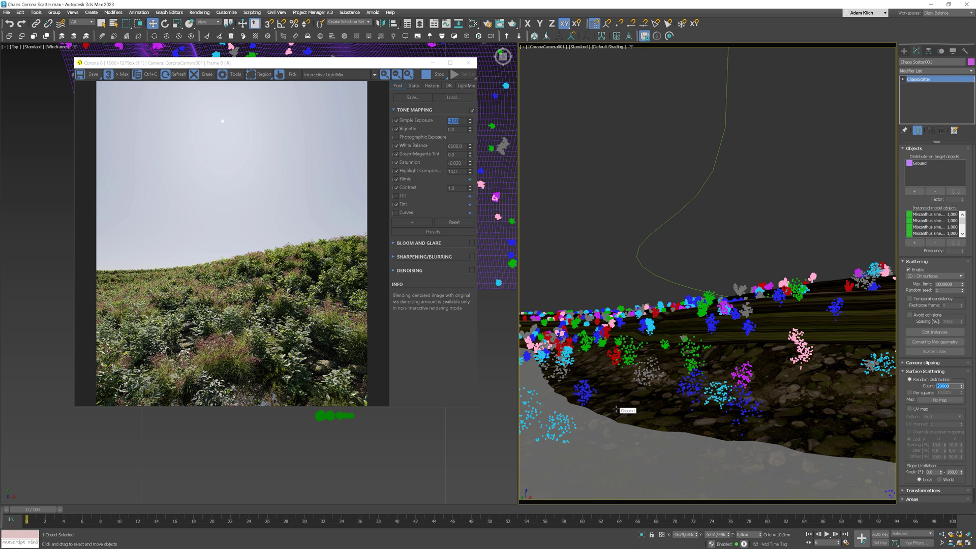
pyautogui.moveTo(286, 62); pyautogui.dragTo(686, 56)
# Add the Shape004 path spline as a spline exclude in the Areas rollout.
pyautogui.moveTo(177, 325); pyautogui.dragTo(142, 354, button='middle')
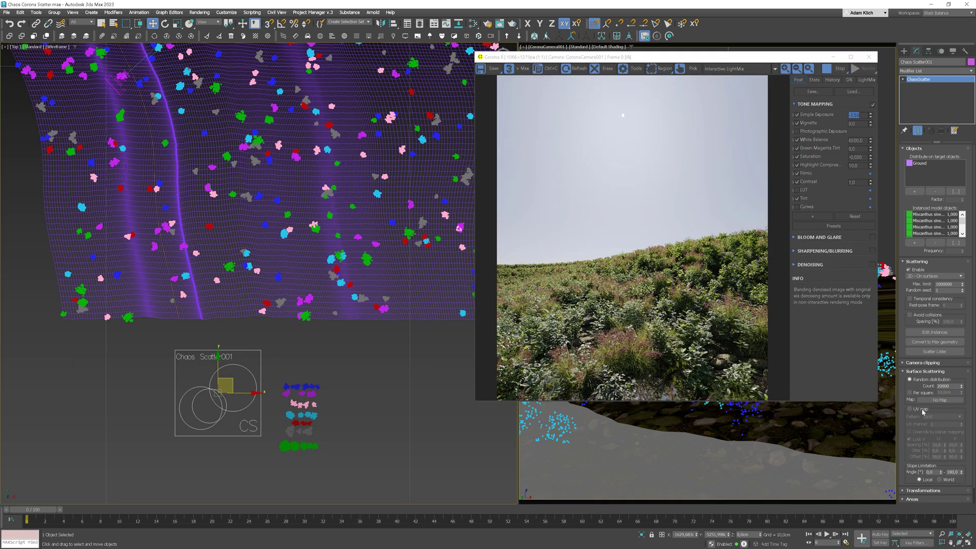
pyautogui.click(936, 371)
pyautogui.click(929, 388)
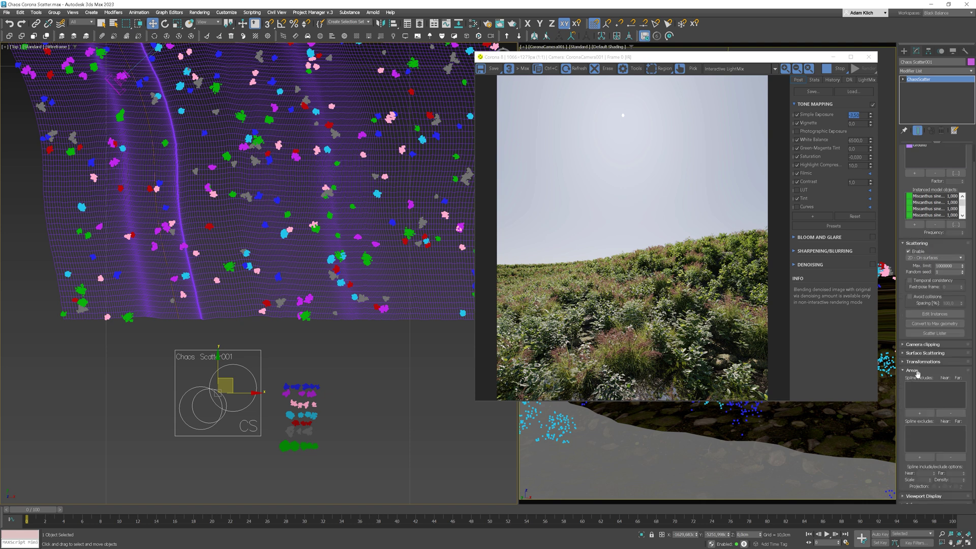
pyautogui.click(919, 457)
pyautogui.scroll(7, 173, 304)
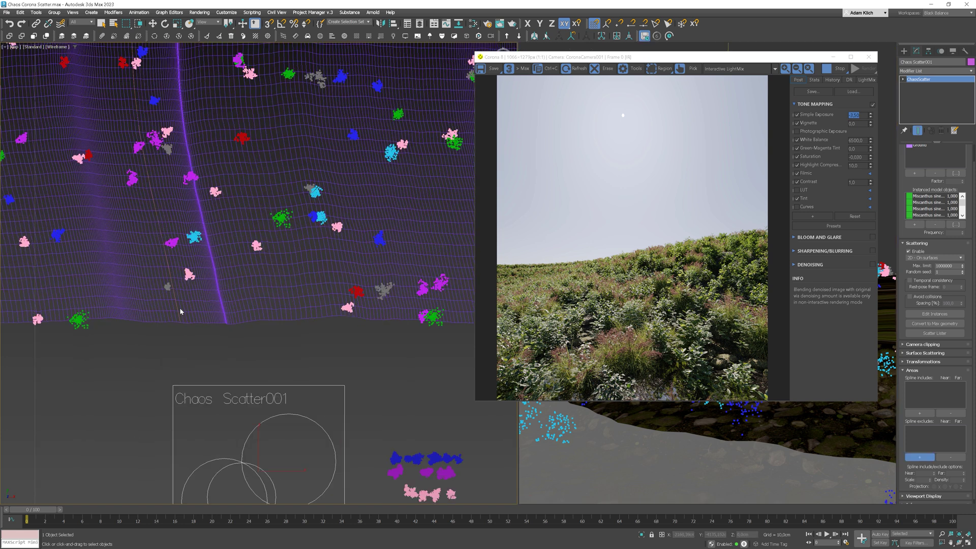
pyautogui.click(174, 304)
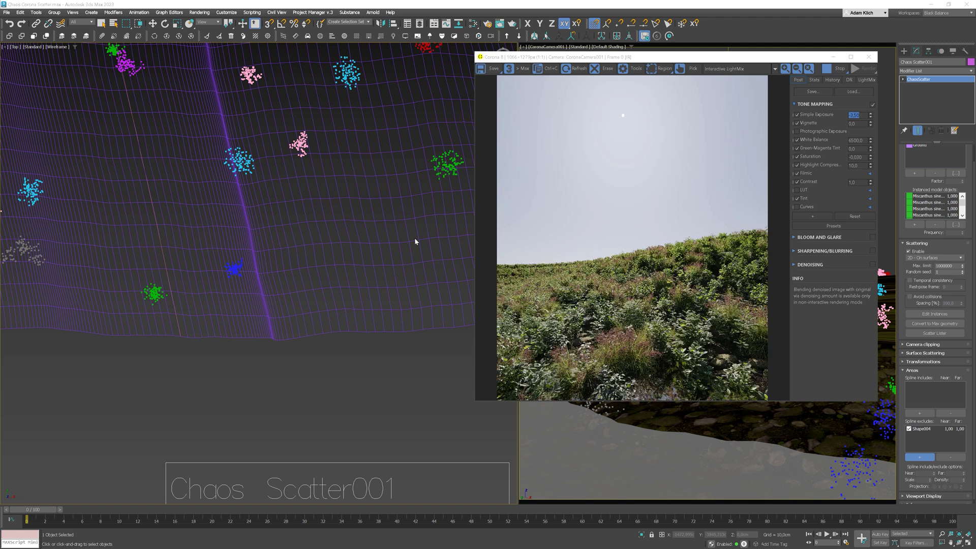
# Set the Shape004 exclusion's Near distance to 100 cm.
pyautogui.click(909, 429)
pyautogui.click(920, 473)
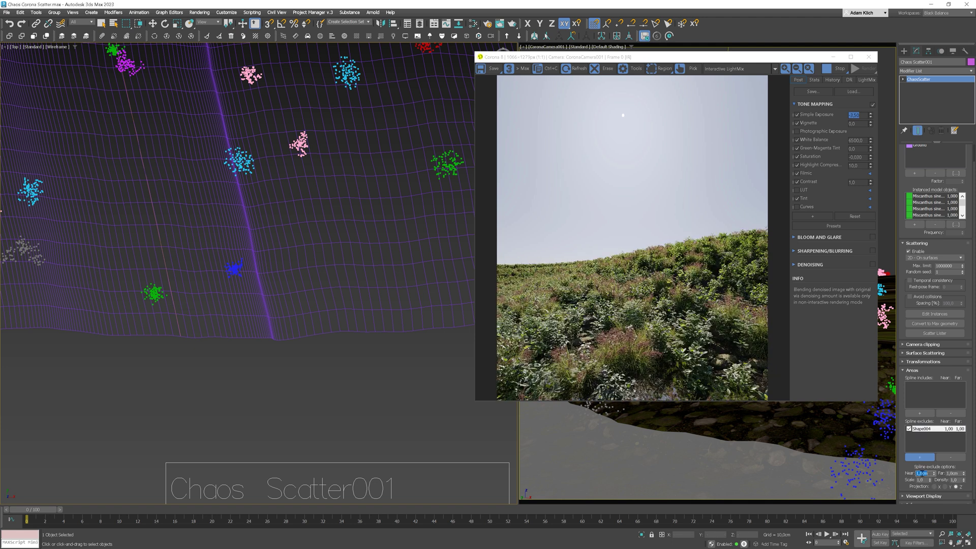
pyautogui.write('100')
pyautogui.press('Return')
pyautogui.press('w')
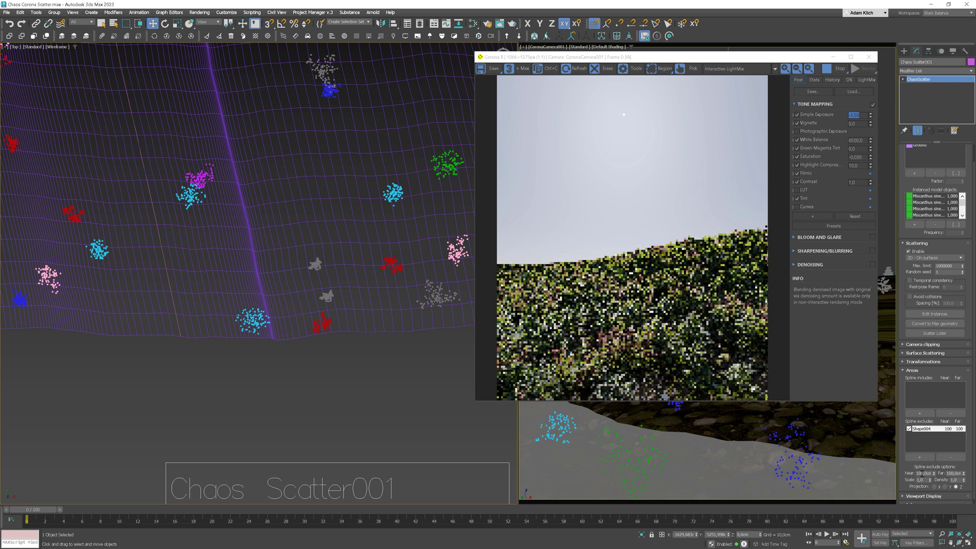
# Increase Shape004's Near exclusion distance to 300 cm, then to 400 cm.
pyautogui.doubleClick(923, 473)
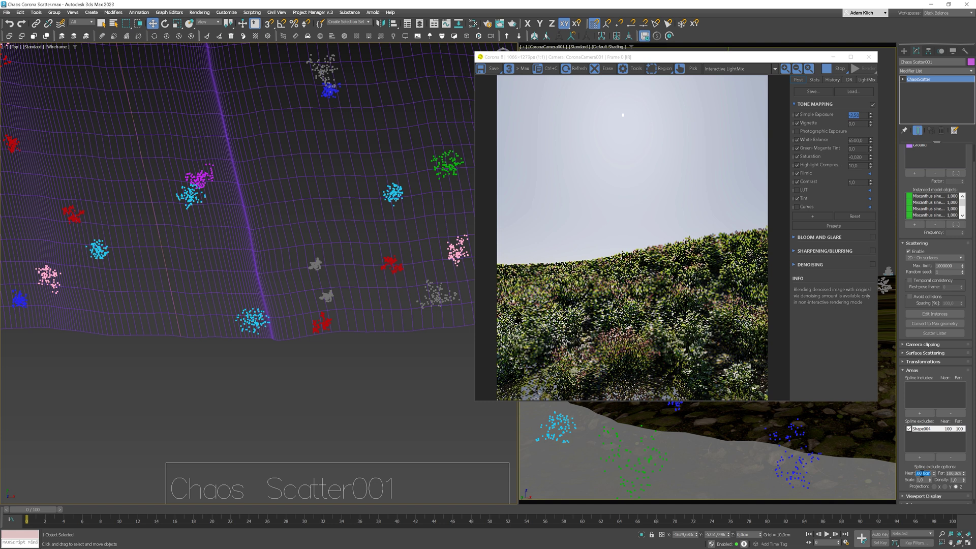
pyautogui.write('300')
pyautogui.press('Return')
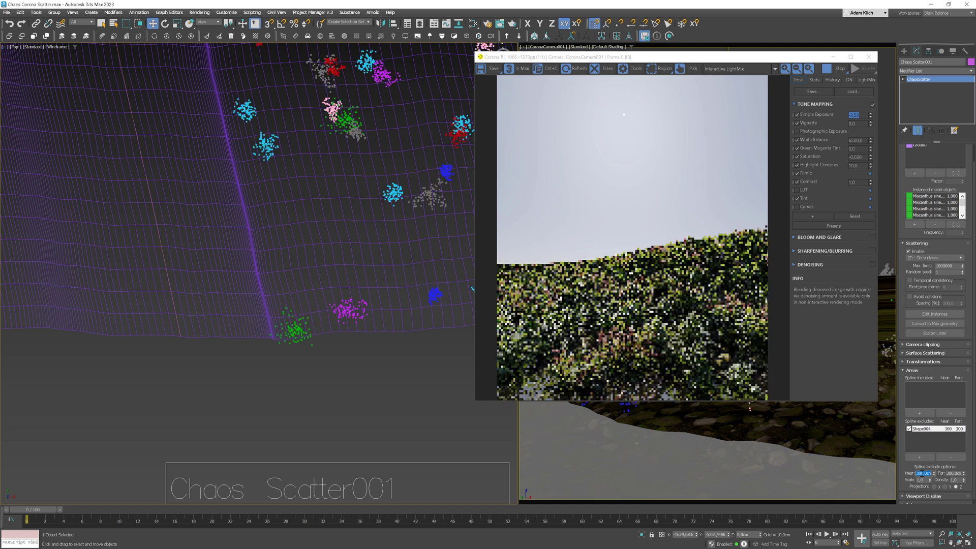
pyautogui.write('40')
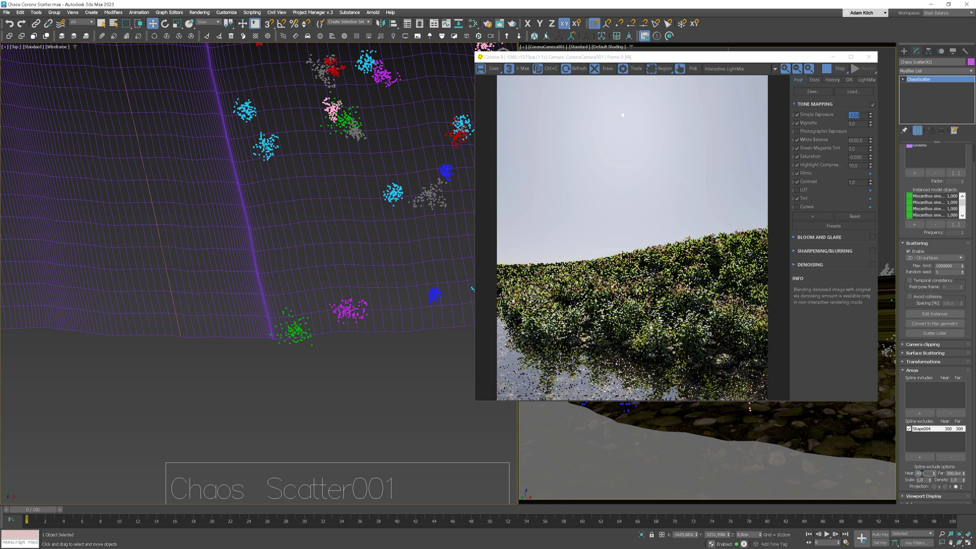
pyautogui.write('0,0cm')
pyautogui.press('Return')
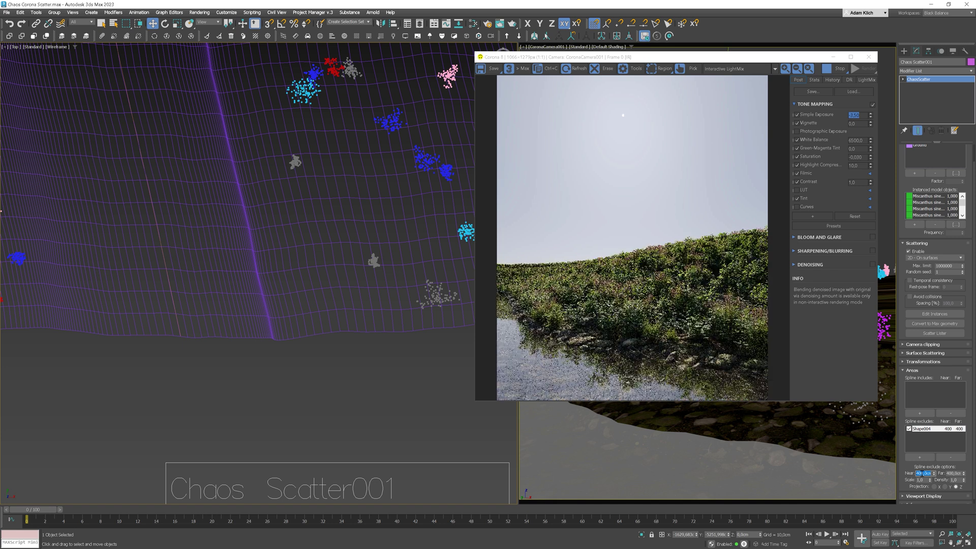
pyautogui.press('Return')
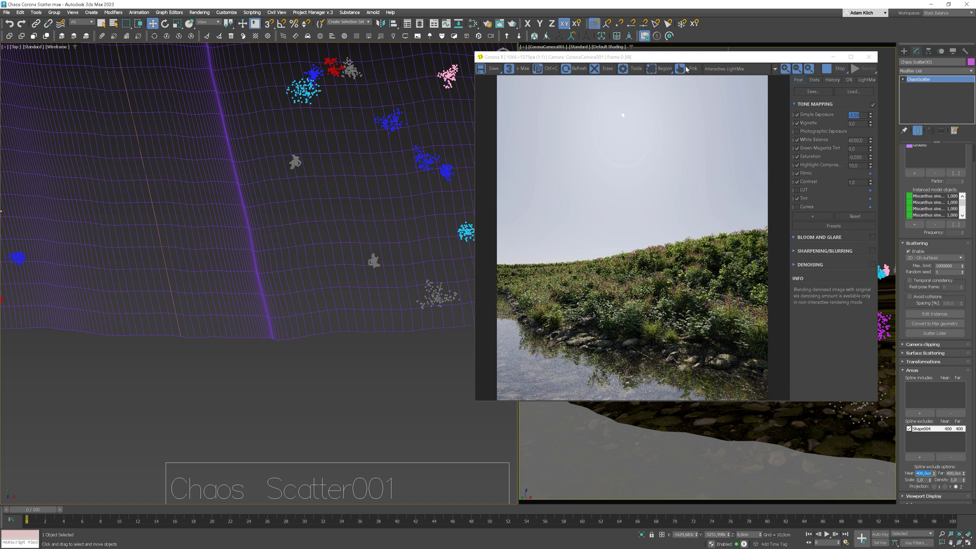
pyautogui.moveTo(688, 59); pyautogui.dragTo(294, 63)
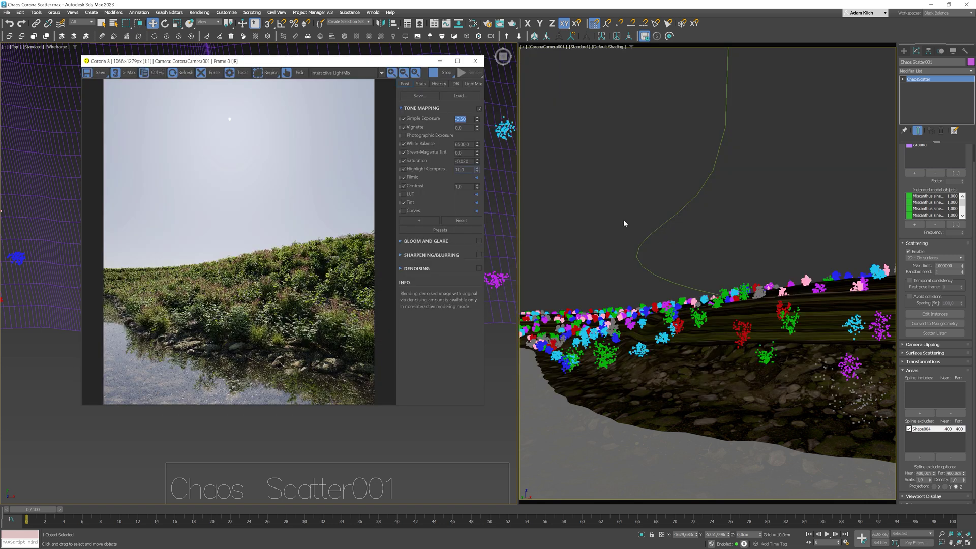
# Switch the right viewport to Top, zoom extents, and zoom in on the path.
pyautogui.press('t')
pyautogui.press('z')
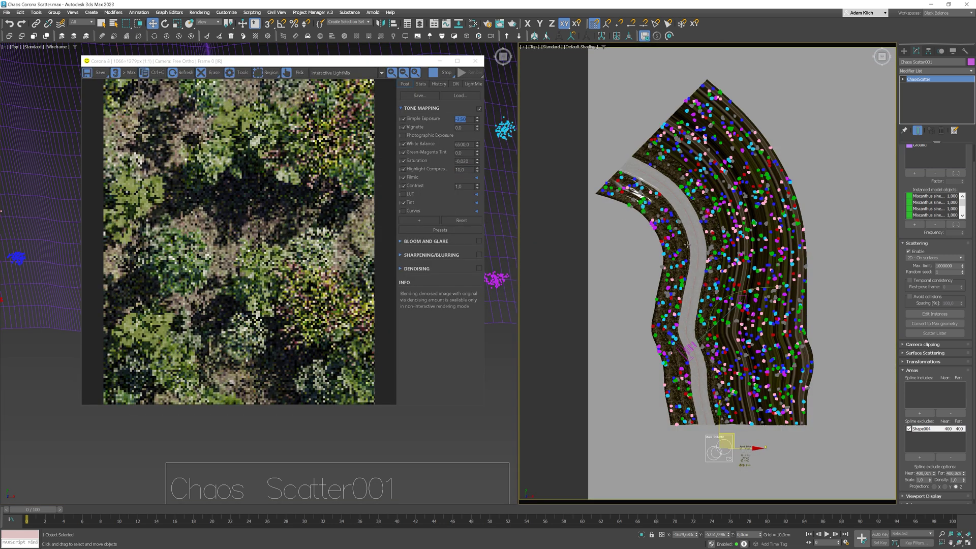
pyautogui.scroll(5, 719, 391)
pyautogui.moveTo(720, 390); pyautogui.dragTo(669, 405, button='middle')
pyautogui.scroll(4, 669, 405)
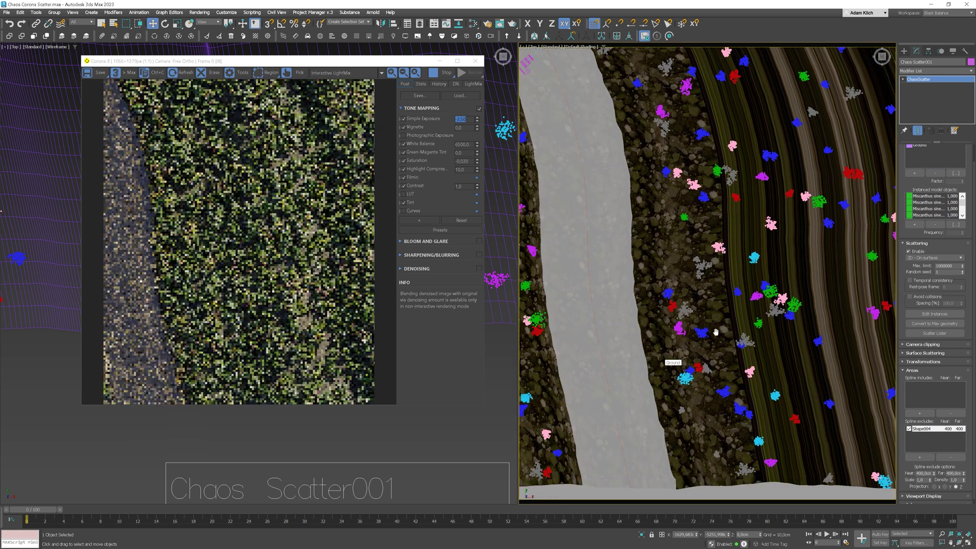
pyautogui.moveTo(707, 336); pyautogui.dragTo(728, 325, button='middle')
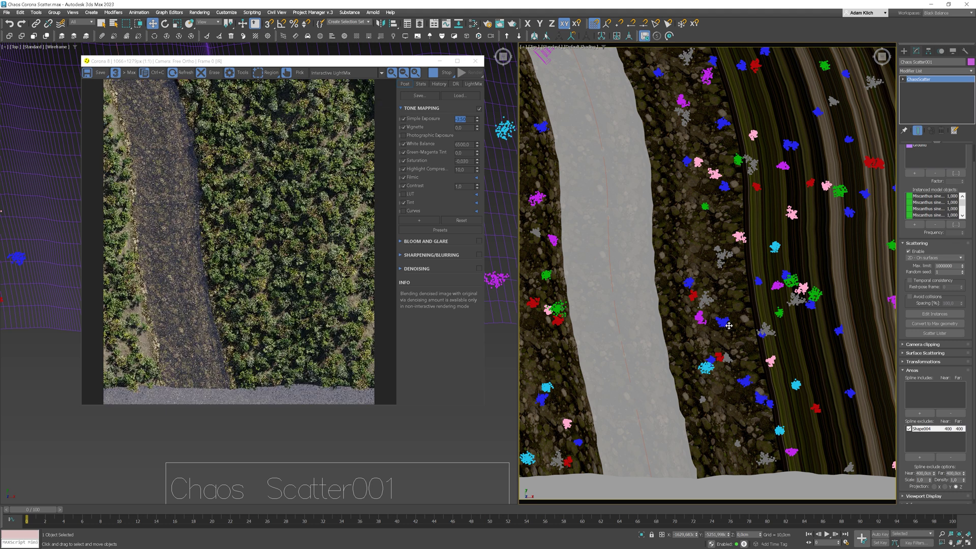
pyautogui.scroll(5, 671, 340)
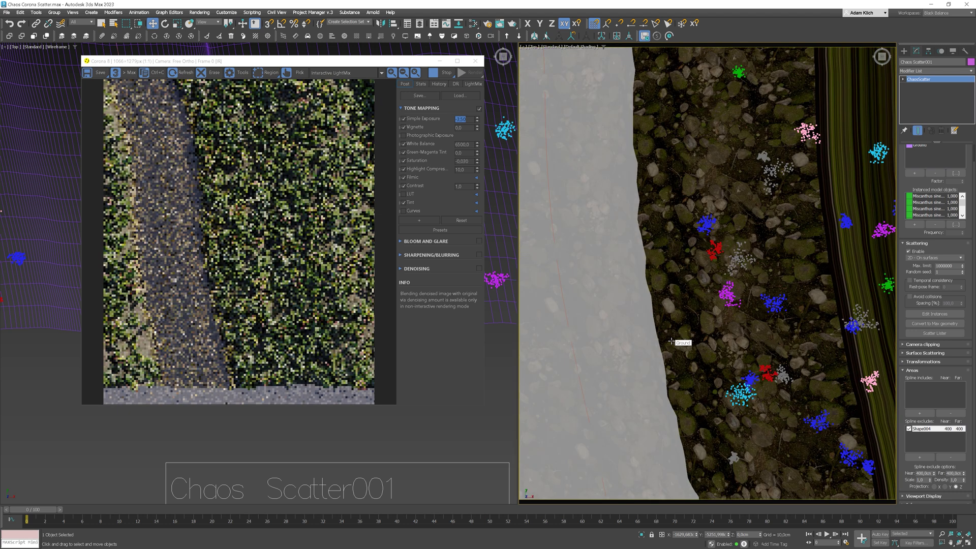
# Set Shape004's Far exclusion distance to 500 cm.
pyautogui.doubleClick(954, 473)
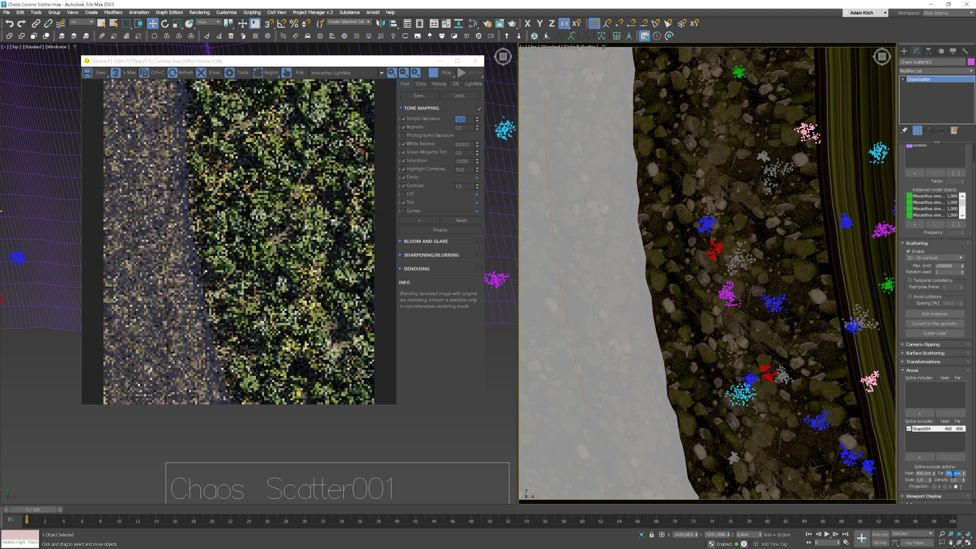
pyautogui.write('50')
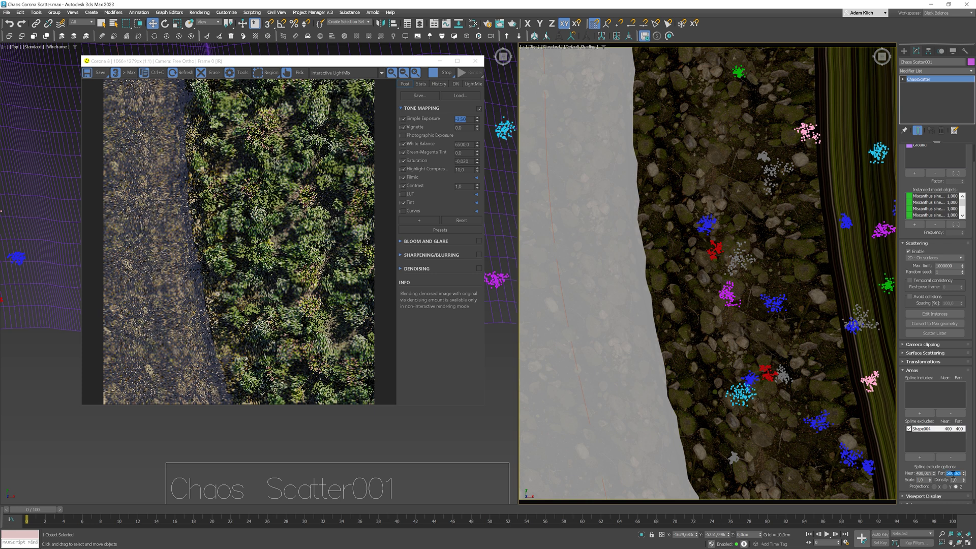
pyautogui.press('Return')
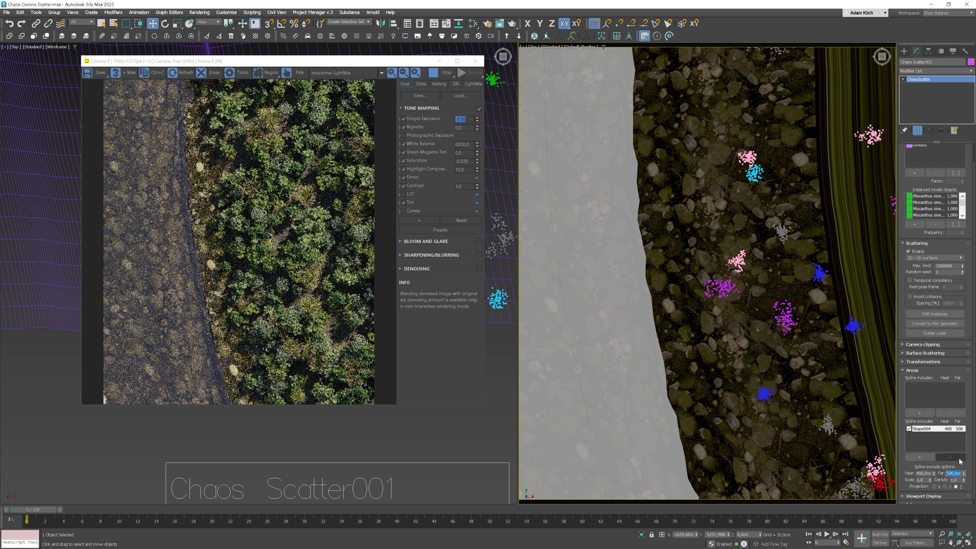
# Limit the render to a region around the path edge.
pyautogui.click(922, 479)
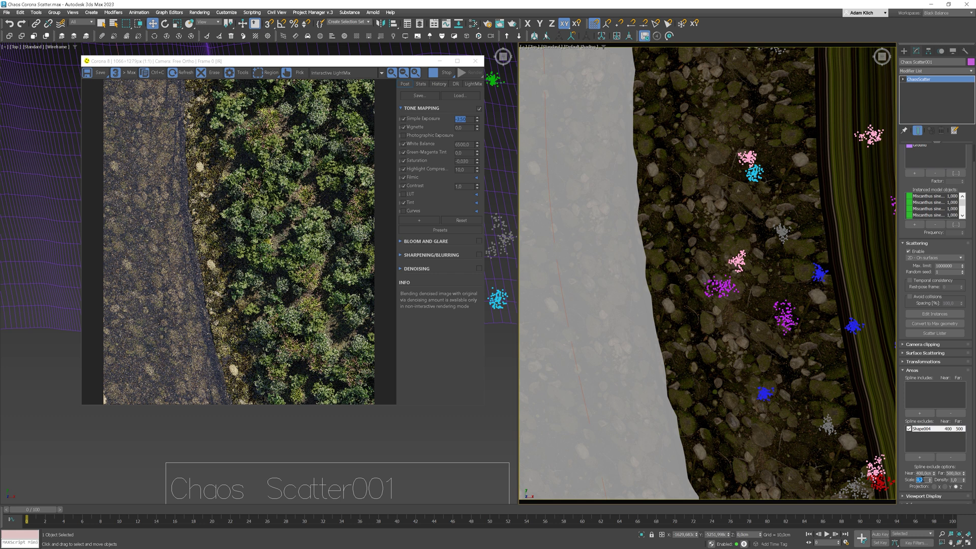
pyautogui.scroll(5, 689, 386)
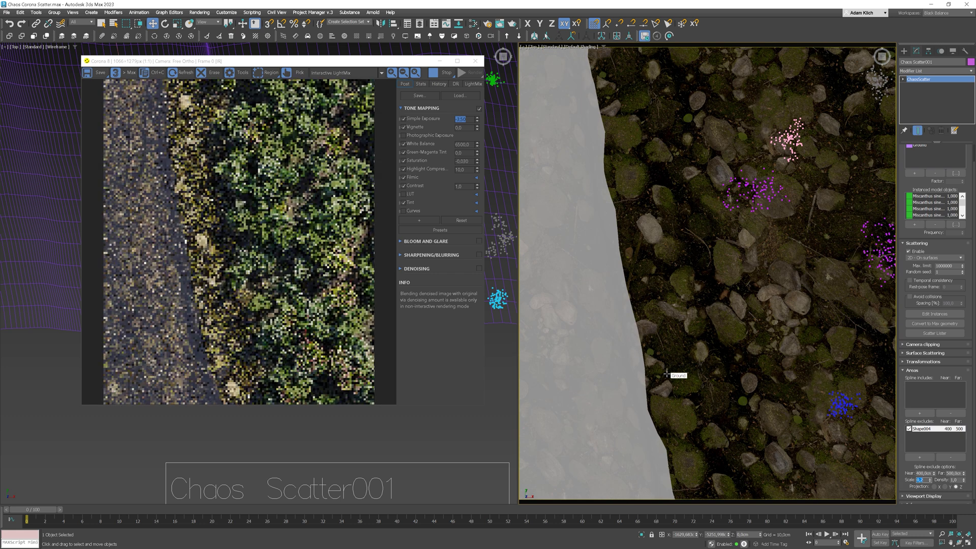
pyautogui.click(270, 72)
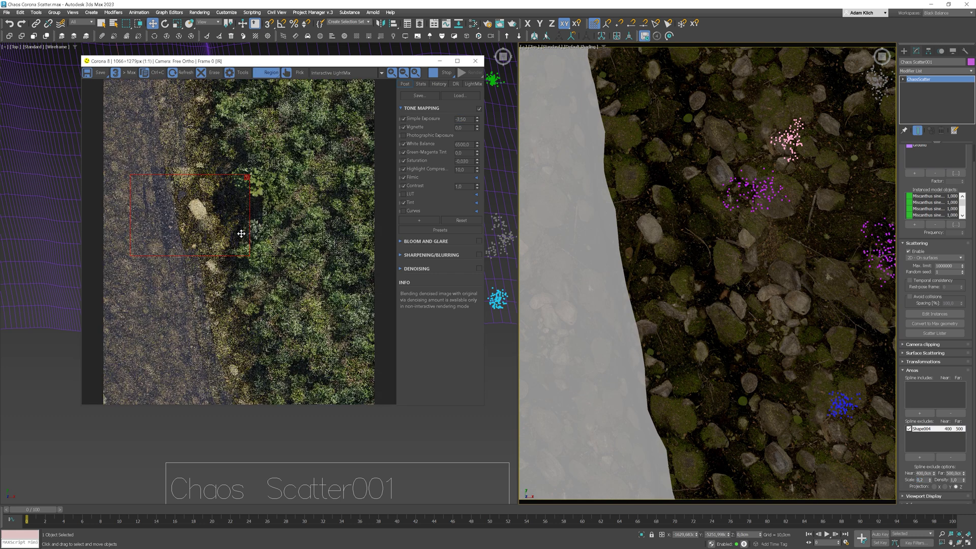
pyautogui.moveTo(130, 175); pyautogui.dragTo(335, 371)
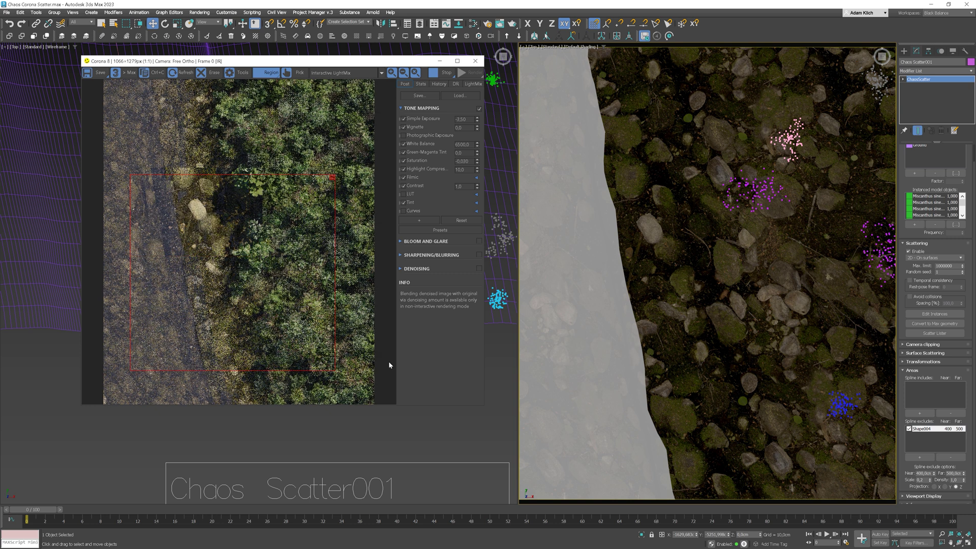
# Set the path exclusion's density to 0,6 and render from CoronaCamera001.
pyautogui.click(926, 479)
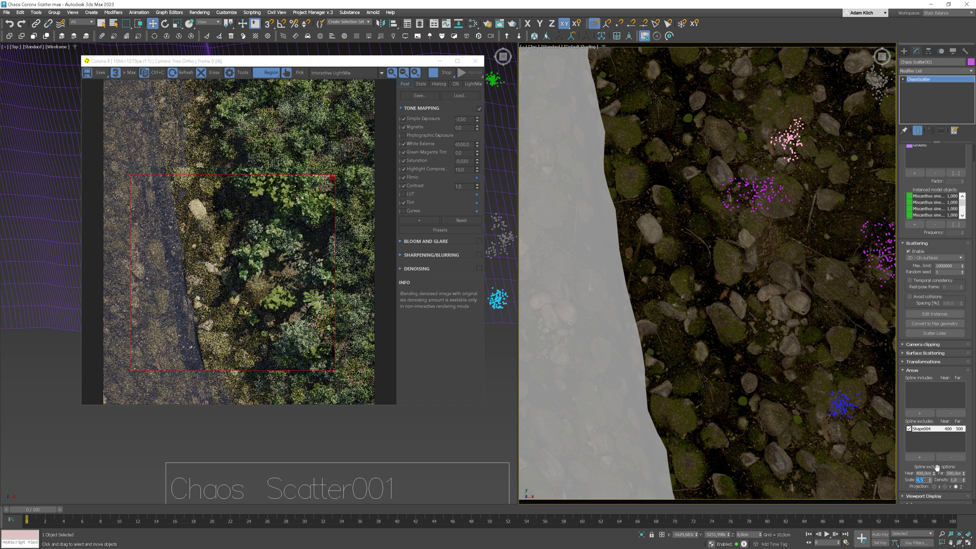
pyautogui.press('Tab')
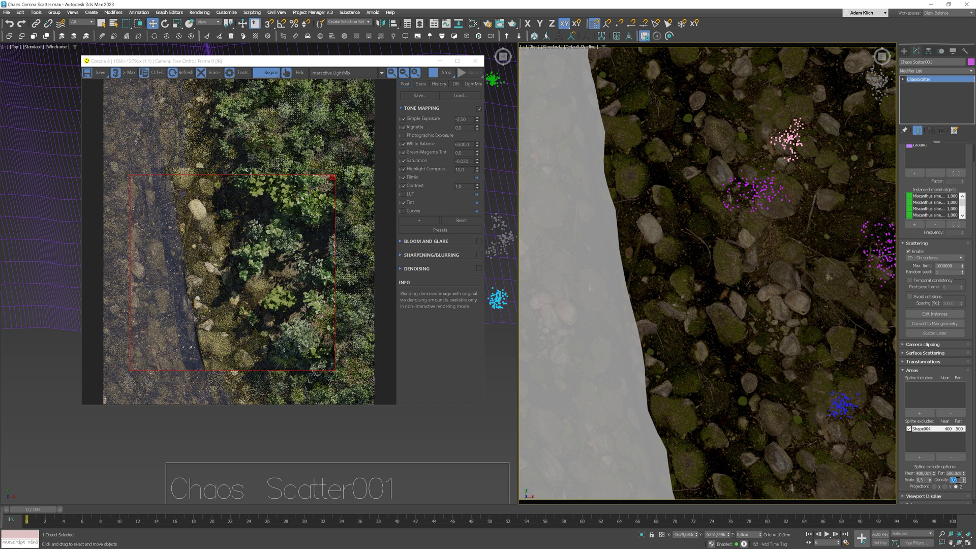
pyautogui.write('0,6')
pyautogui.press('Return')
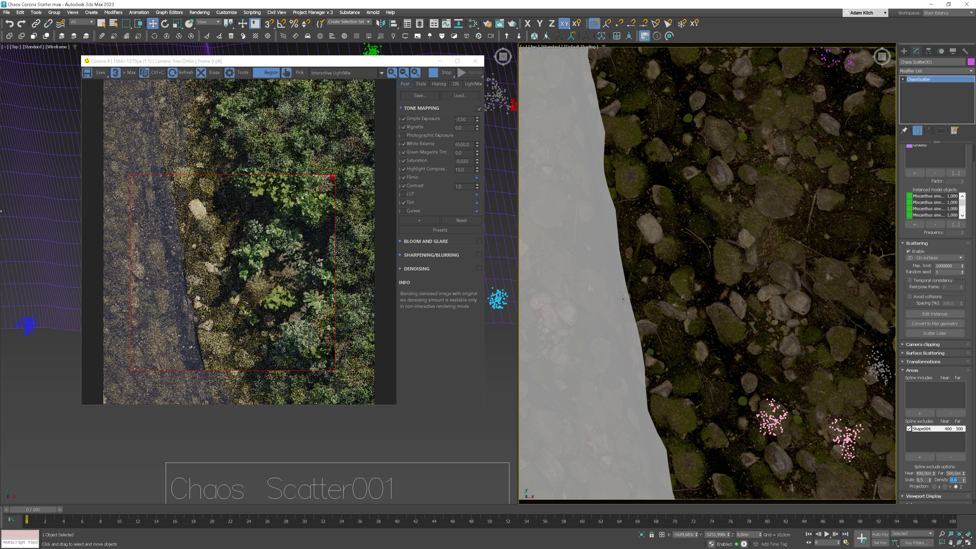
pyautogui.press('c')
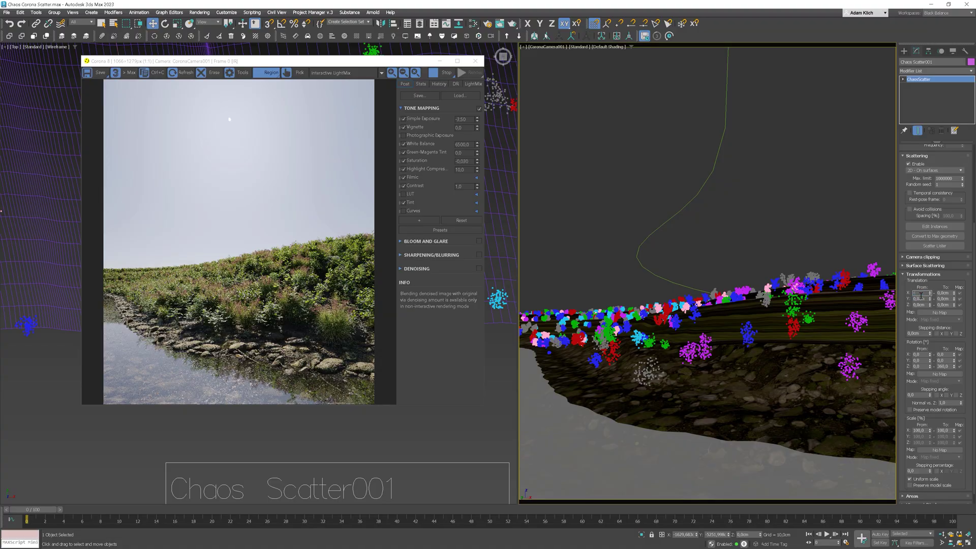
# Randomize plant translation from -20 to 20 cm on X, Y and Z.
pyautogui.write('20')
pyautogui.press('Return')
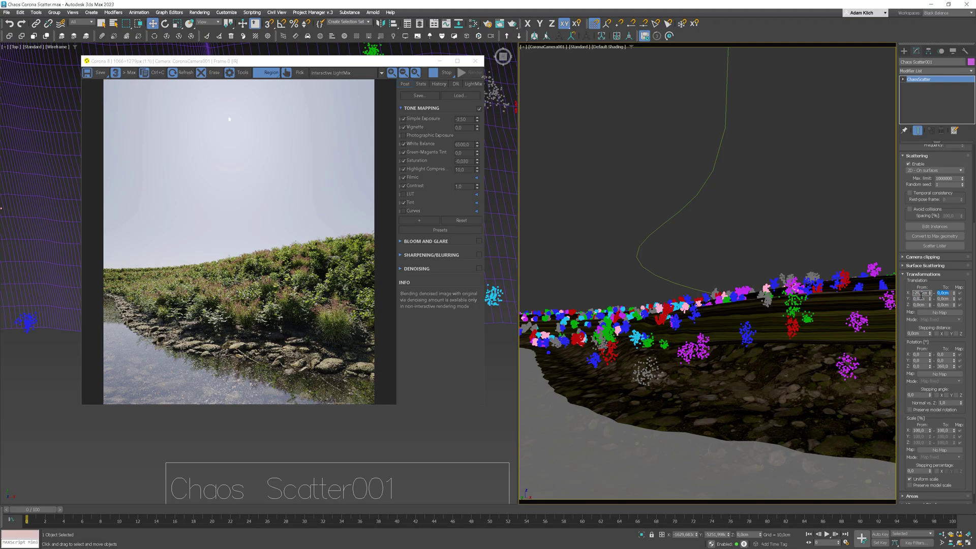
pyautogui.press('Tab')
pyautogui.write('20')
pyautogui.press('Tab')
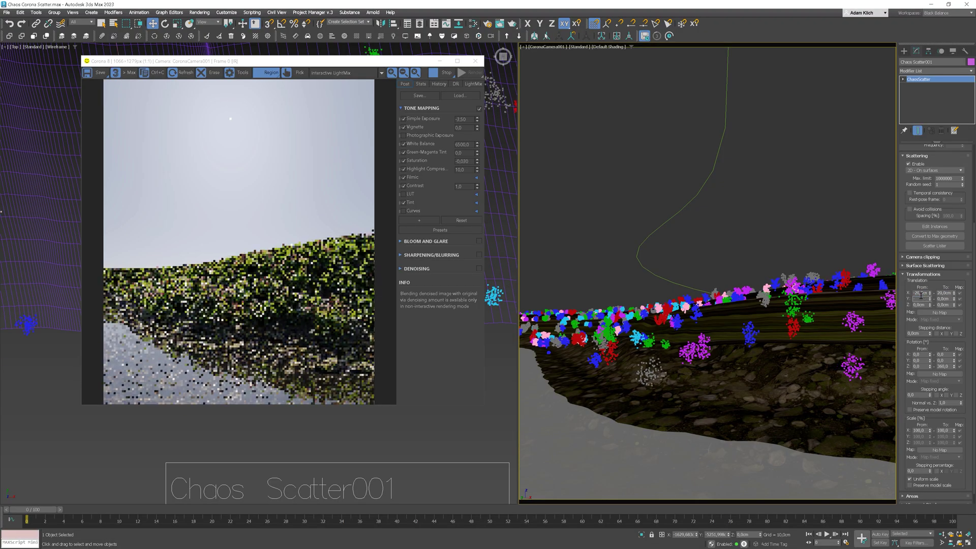
pyautogui.write('-20')
pyautogui.press('Tab')
pyautogui.write('20')
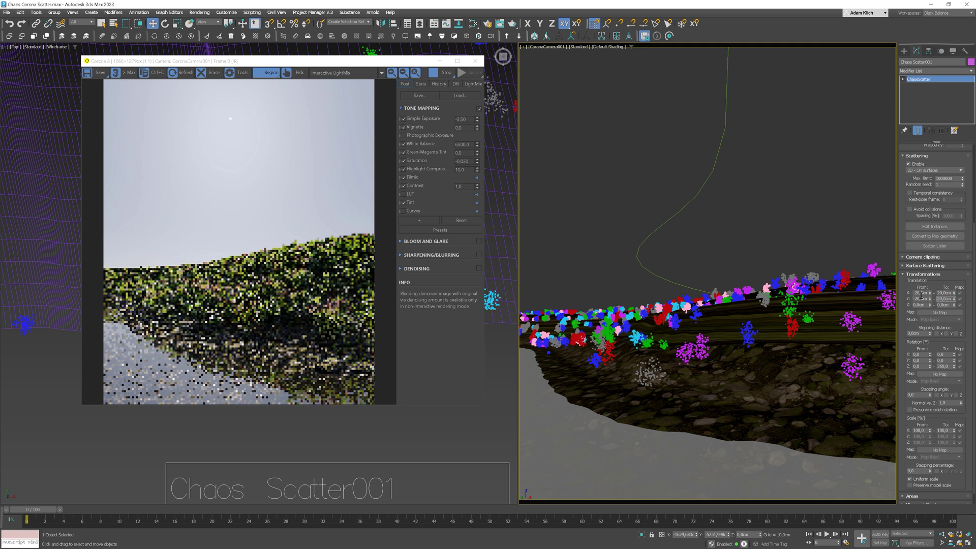
pyautogui.press('Tab')
pyautogui.write('-20')
pyautogui.press('Tab')
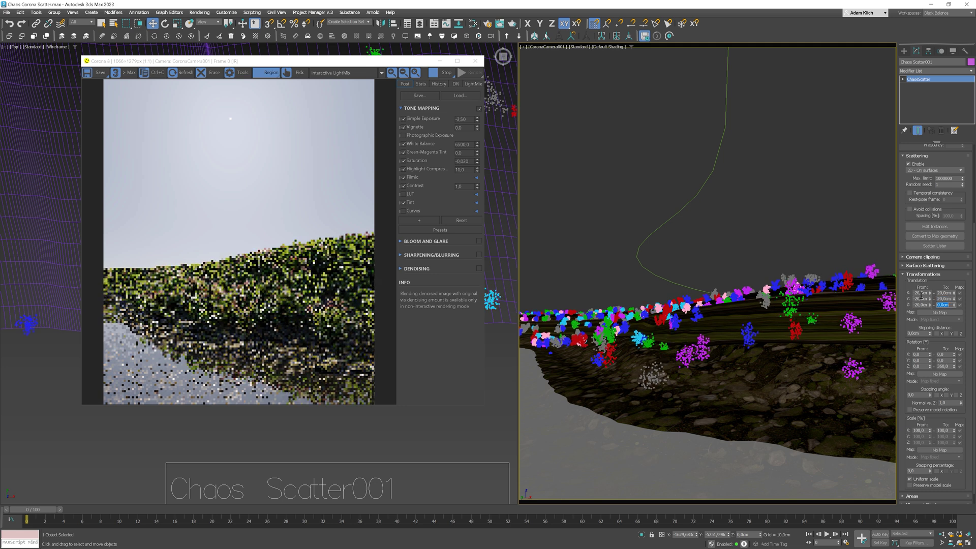
pyautogui.write('20')
pyautogui.press('Return')
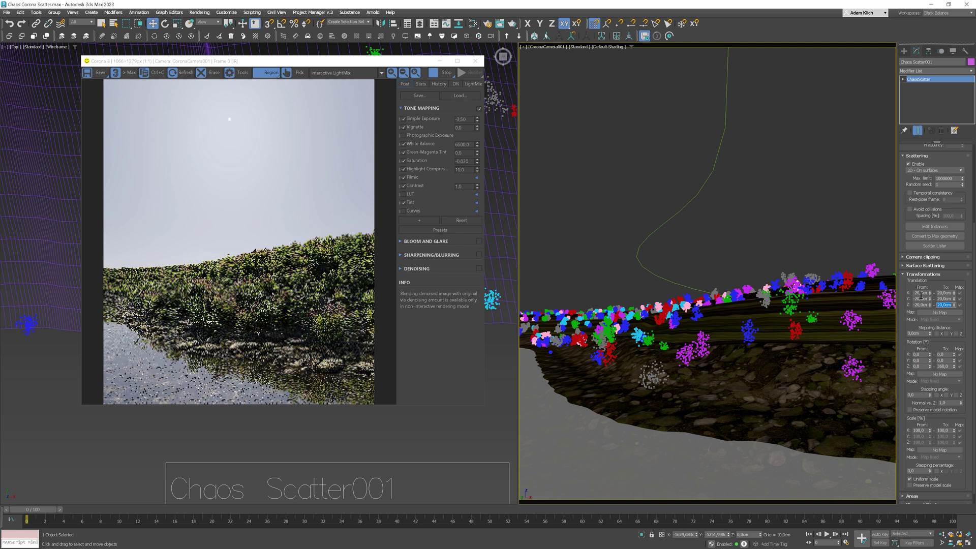
# Set plant rotation to -5 to 5° on X and Y and up to 359° on Z.
pyautogui.click(909, 354)
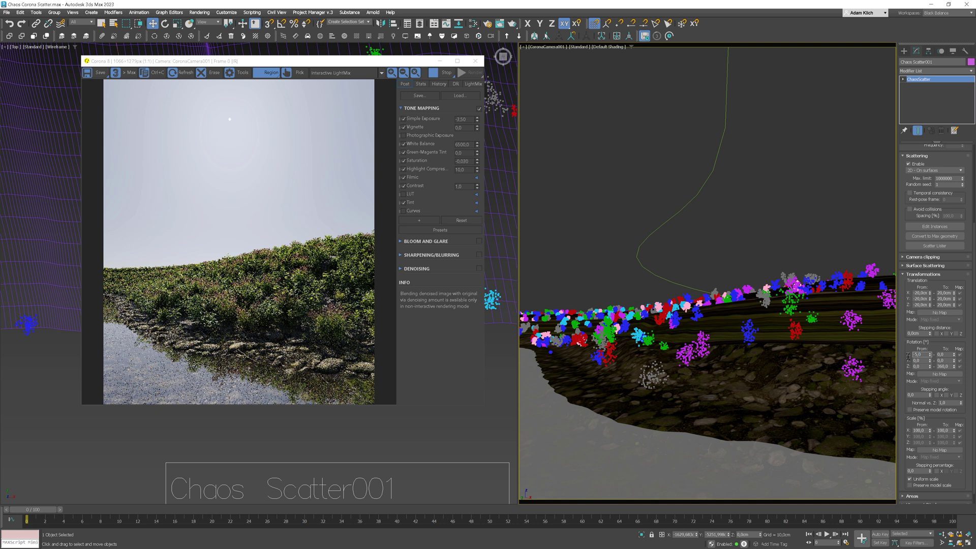
pyautogui.press('Tab')
pyautogui.write('5')
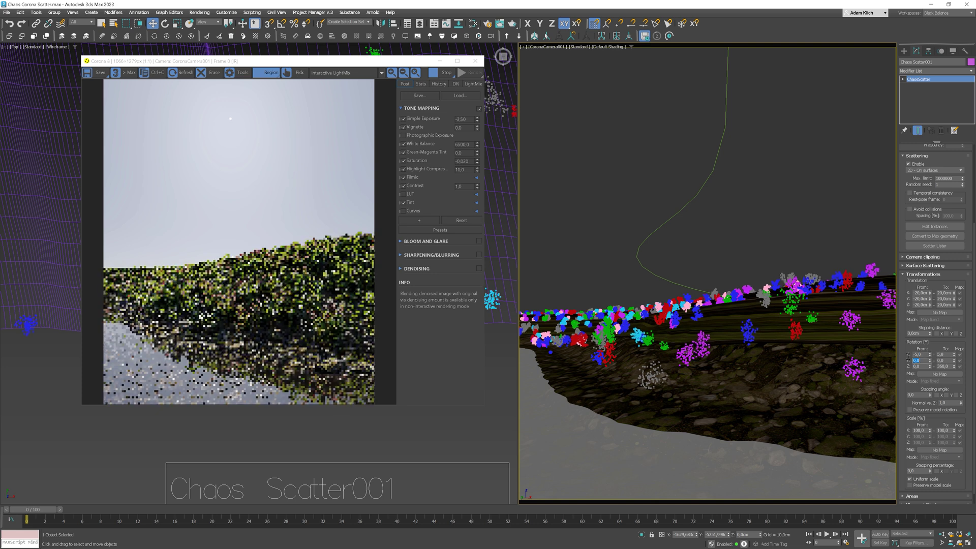
pyautogui.press('Tab')
pyautogui.press('Tab')
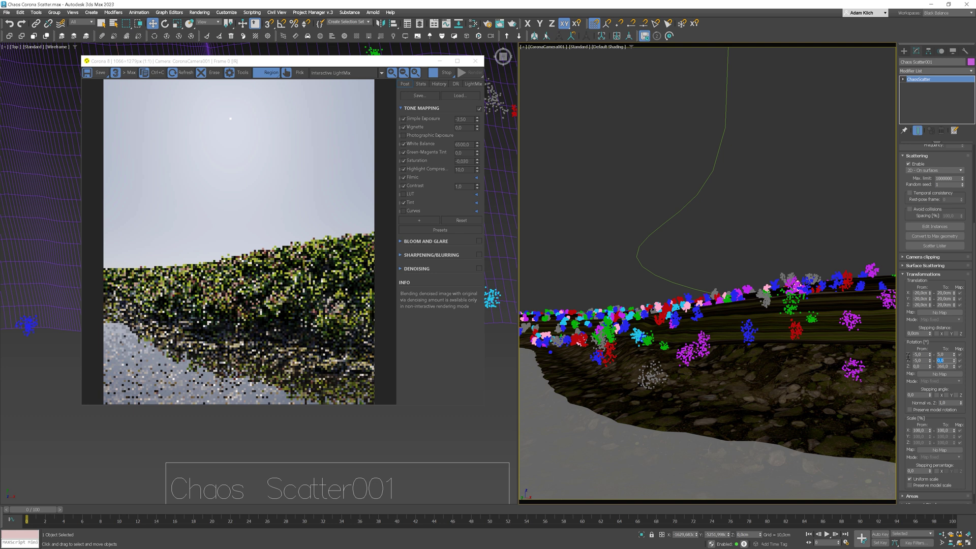
pyautogui.write('5')
pyautogui.press('Tab')
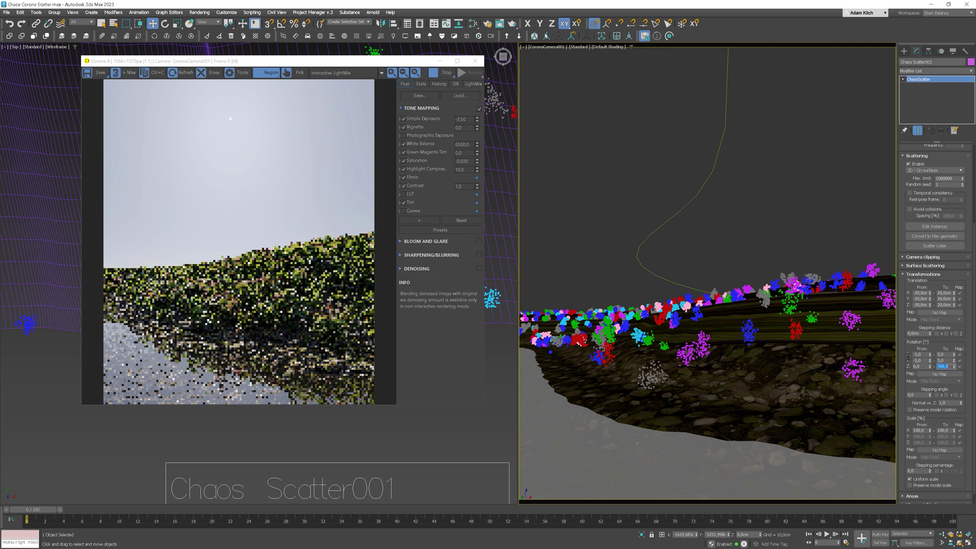
pyautogui.write('359')
pyautogui.press('Return')
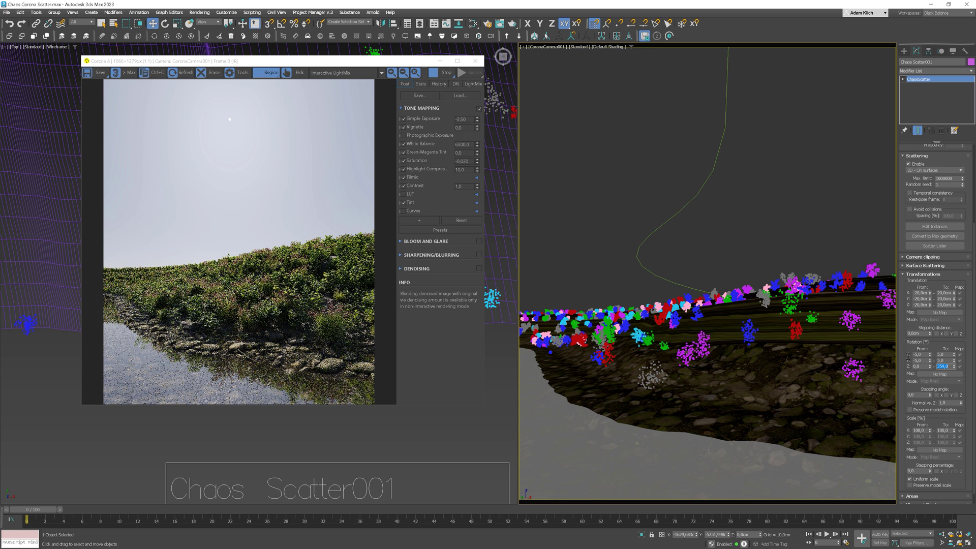
# Set the minimum plant scale to 60%, keeping the maximum at 100%.
pyautogui.click(918, 430)
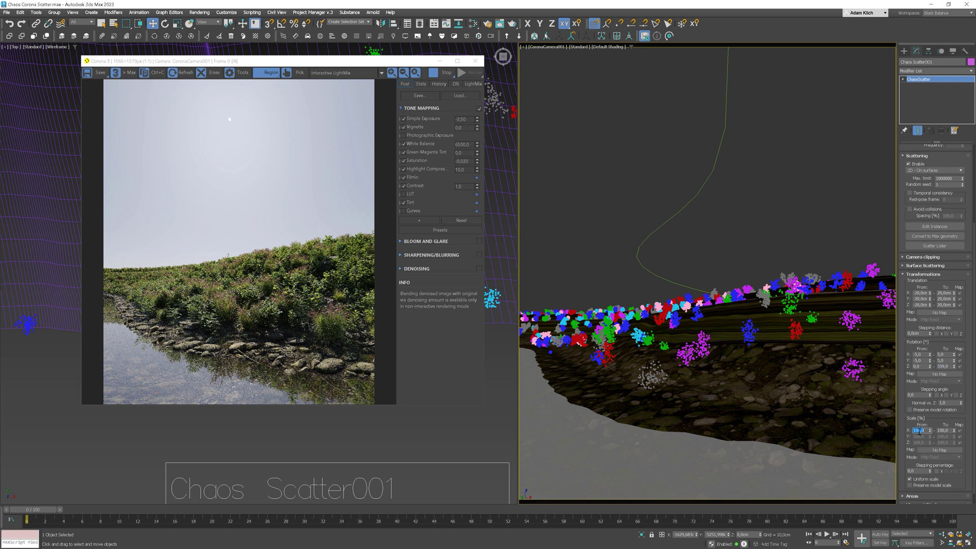
pyautogui.write('60')
pyautogui.press('Return')
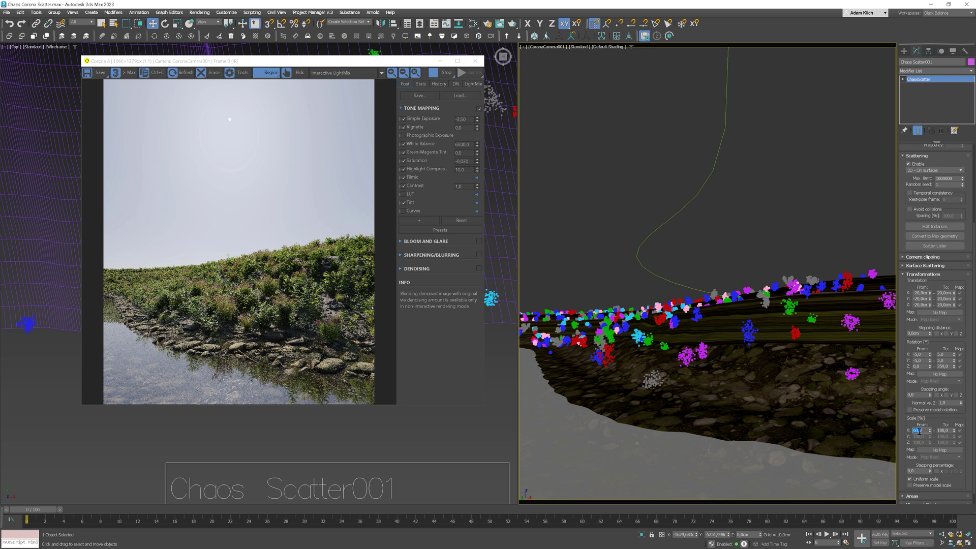
pyautogui.click(944, 430)
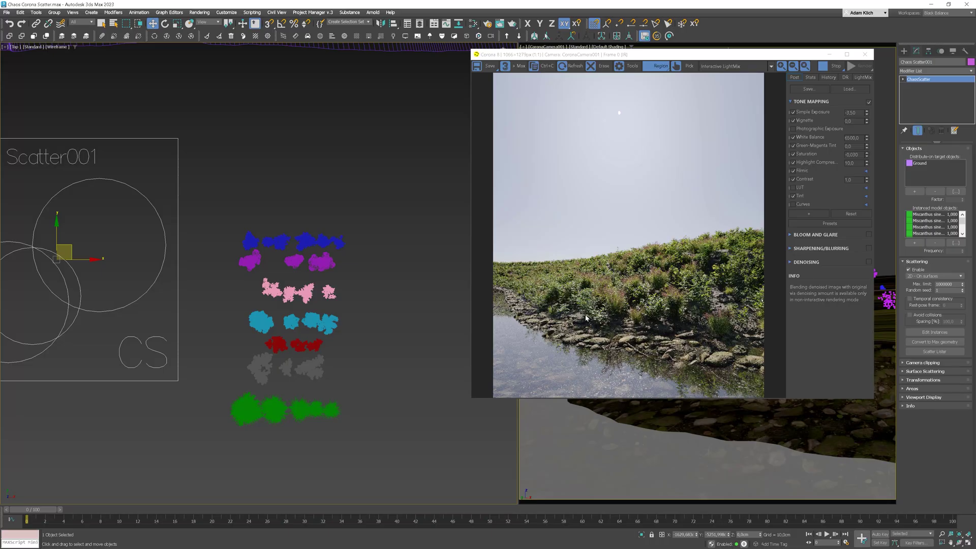
# Lower the first Miscanthus instance's frequency to 0,5 and edit the second one's value.
pyautogui.click(928, 214)
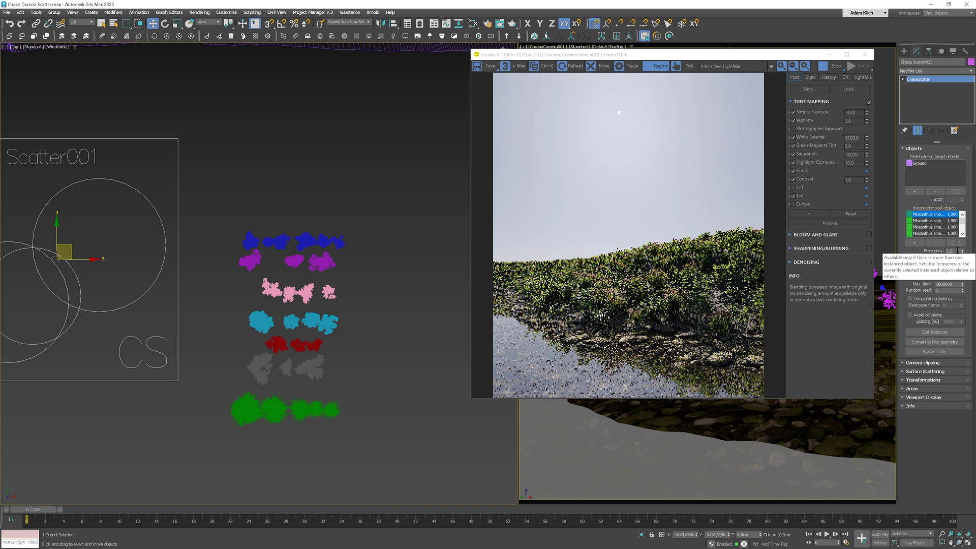
pyautogui.click(948, 250)
pyautogui.write('0,5')
pyautogui.press('Return')
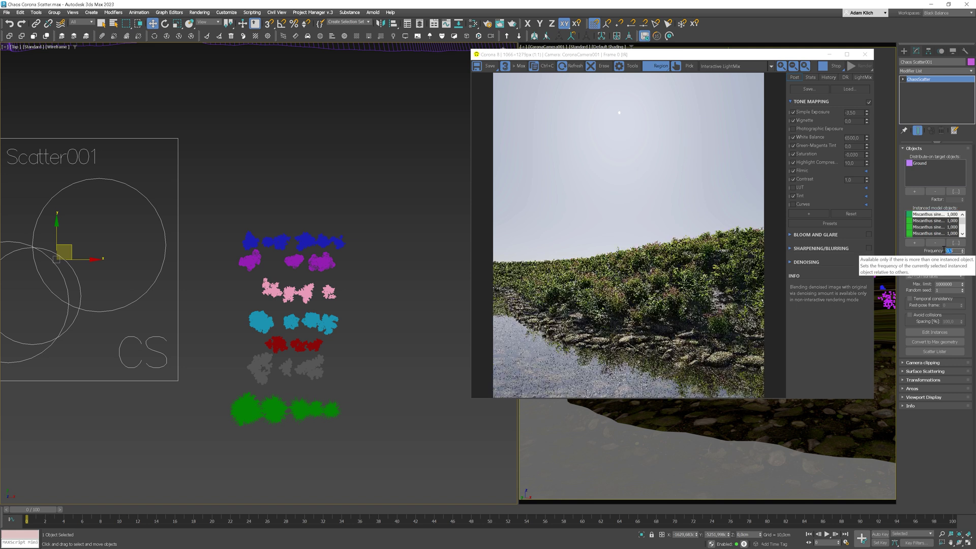
pyautogui.click(931, 221)
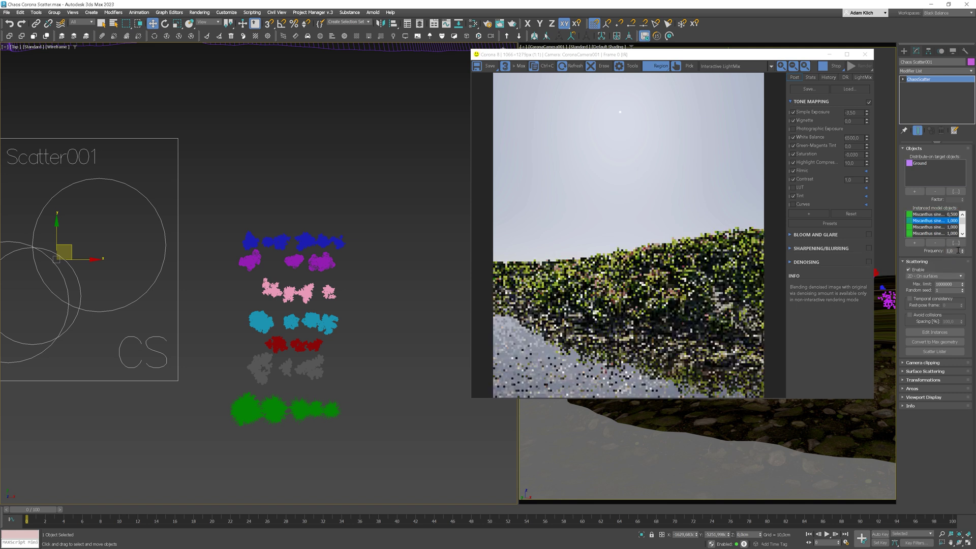
pyautogui.doubleClick(943, 250)
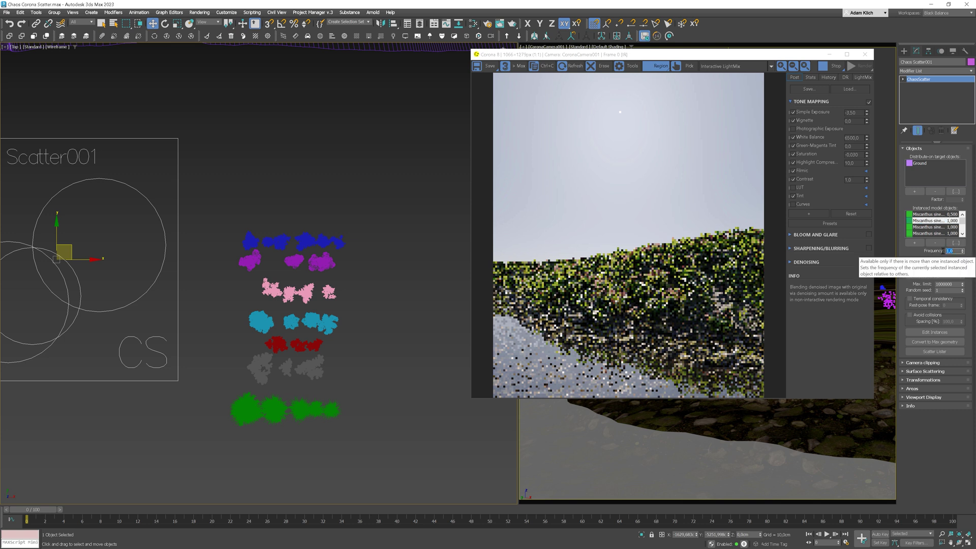
# Set the remaining Miscanthus frequencies to 0,4 and 0,5.
pyautogui.click(927, 227)
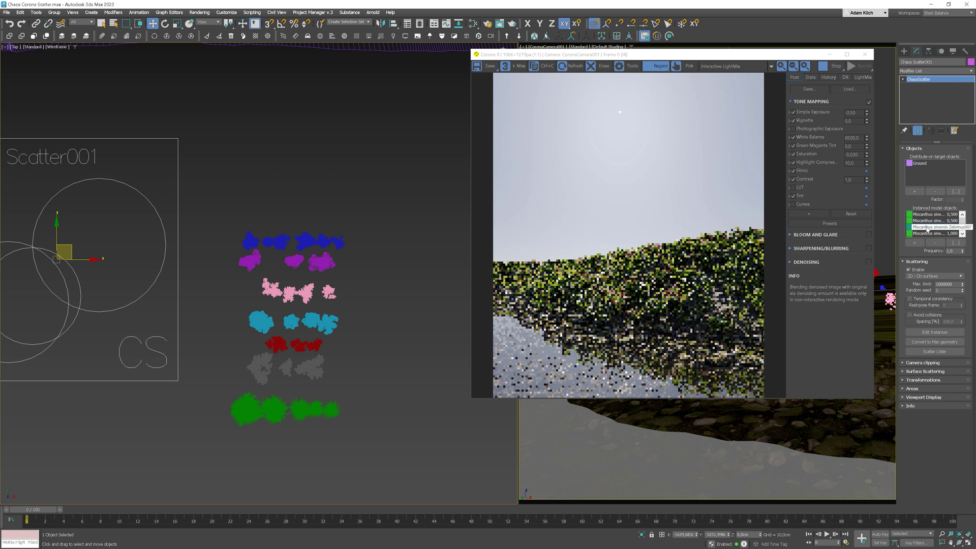
pyautogui.click(952, 251)
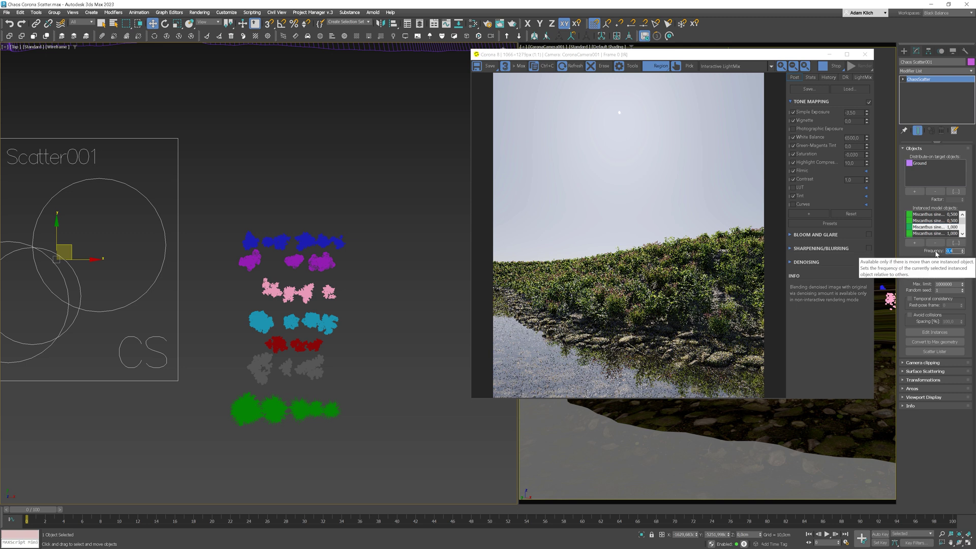
pyautogui.write('0,4')
pyautogui.press('Return')
pyautogui.click(927, 233)
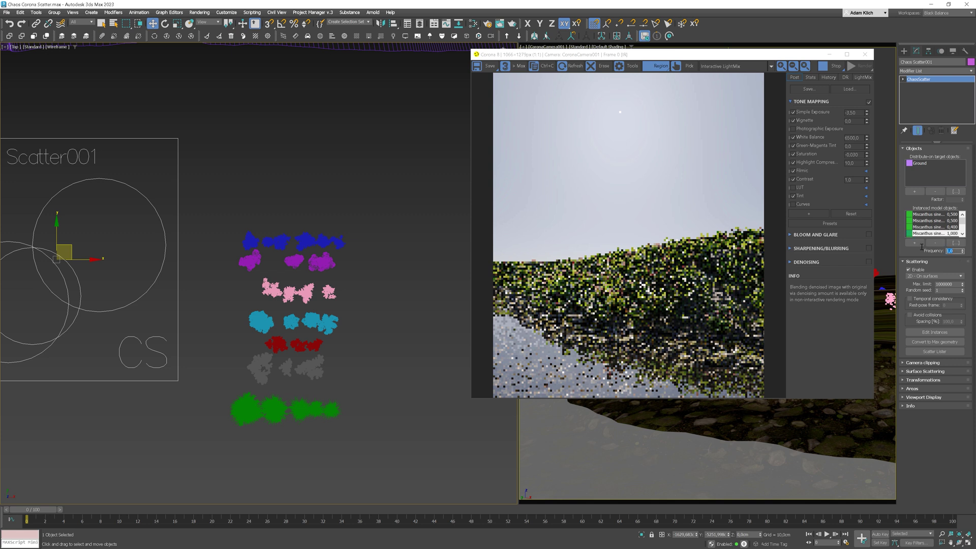
pyautogui.write(',4')
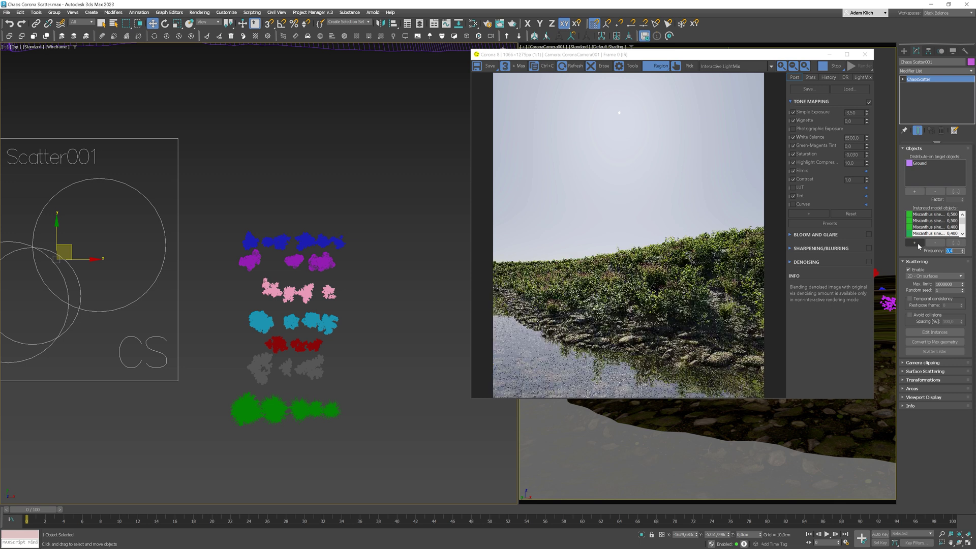
pyautogui.scroll(-2, 935, 226)
pyautogui.click(939, 227)
pyautogui.click(948, 251)
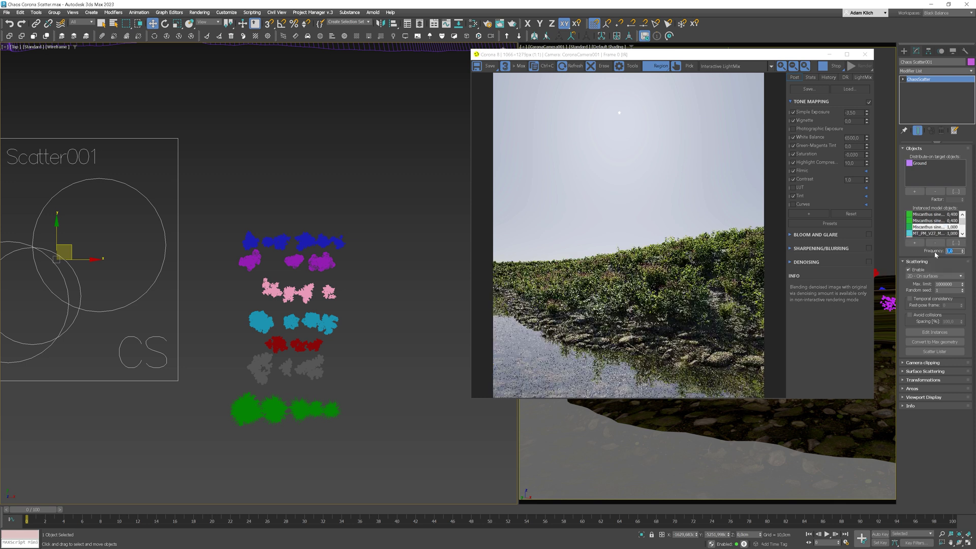
pyautogui.press('Return')
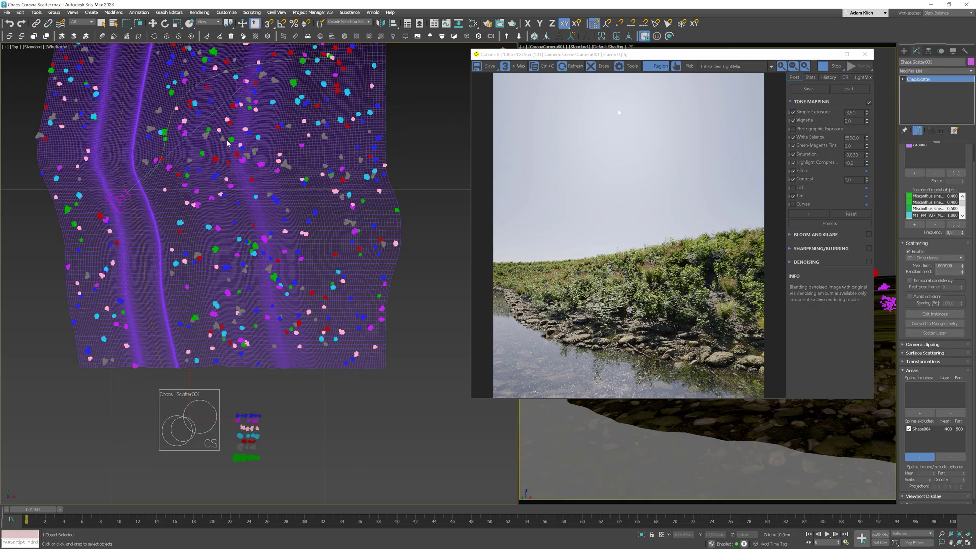
# Add path spline Line001 to the spline excludes and set its near distance.
pyautogui.scroll(4, 182, 91)
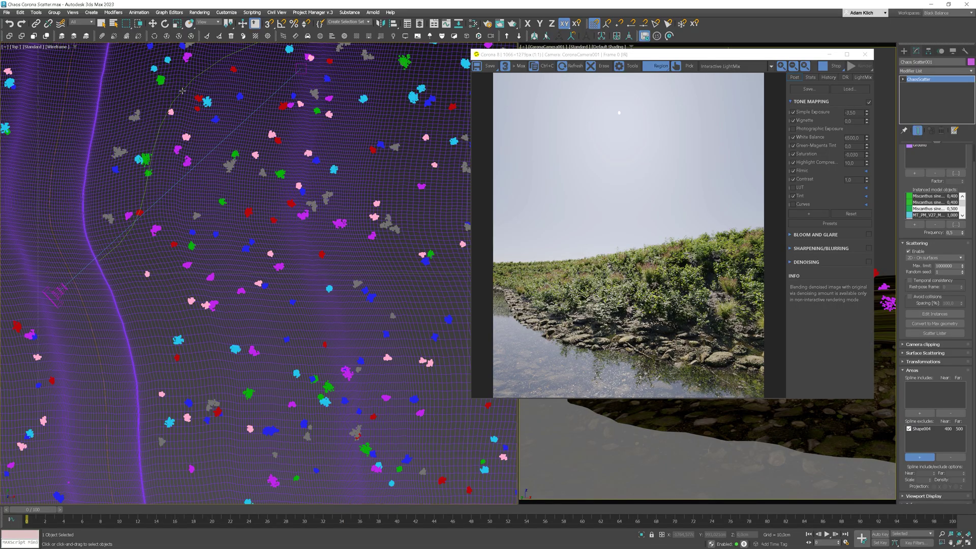
pyautogui.click(181, 91)
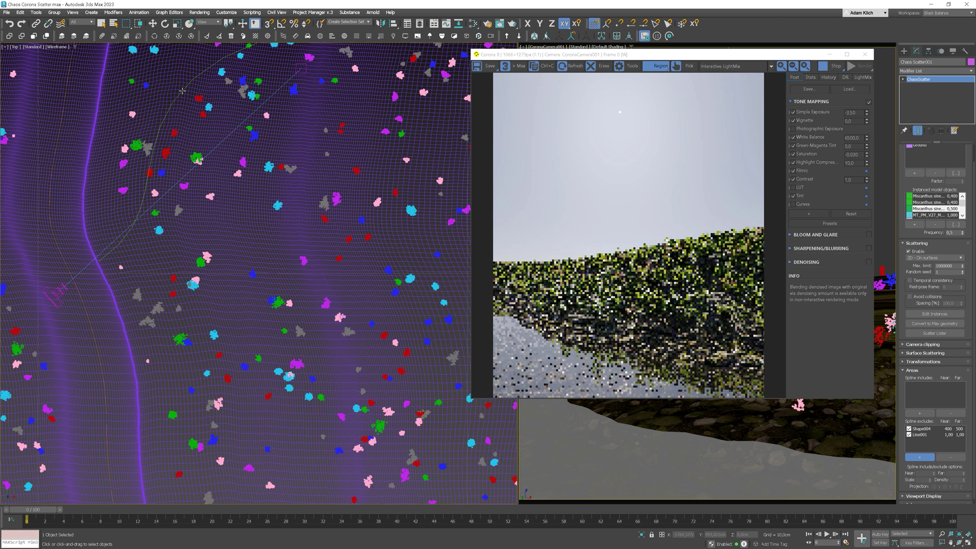
pyautogui.click(928, 459)
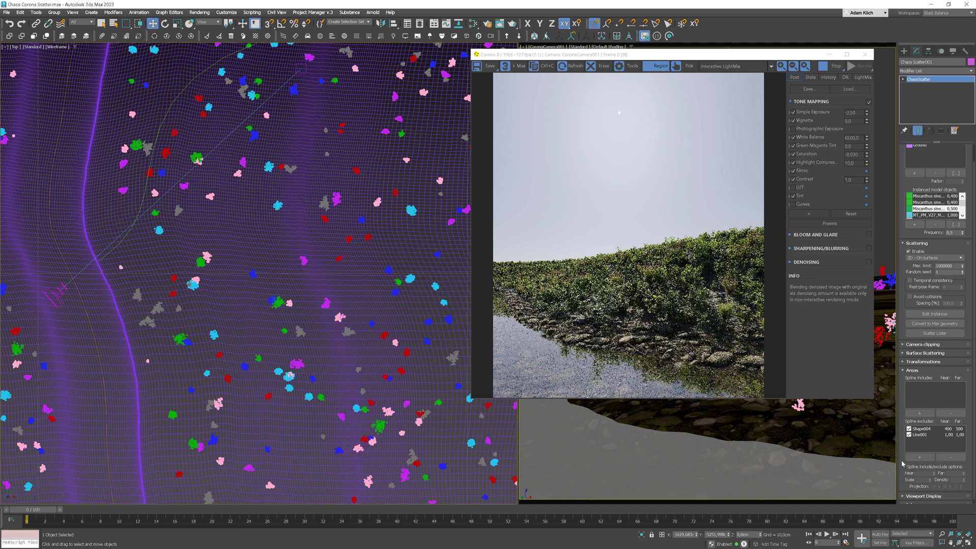
pyautogui.click(923, 435)
pyautogui.doubleClick(921, 474)
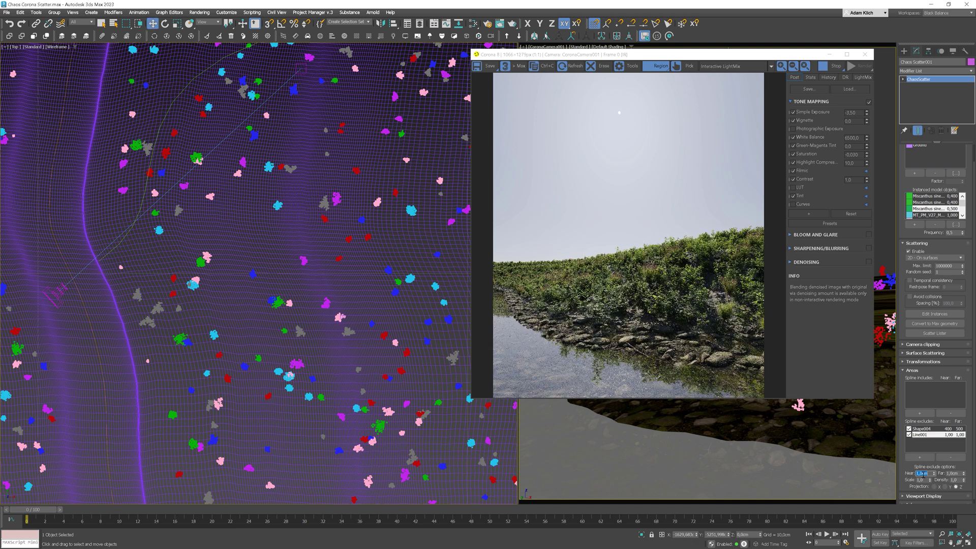
pyautogui.write('100')
pyautogui.press('Return')
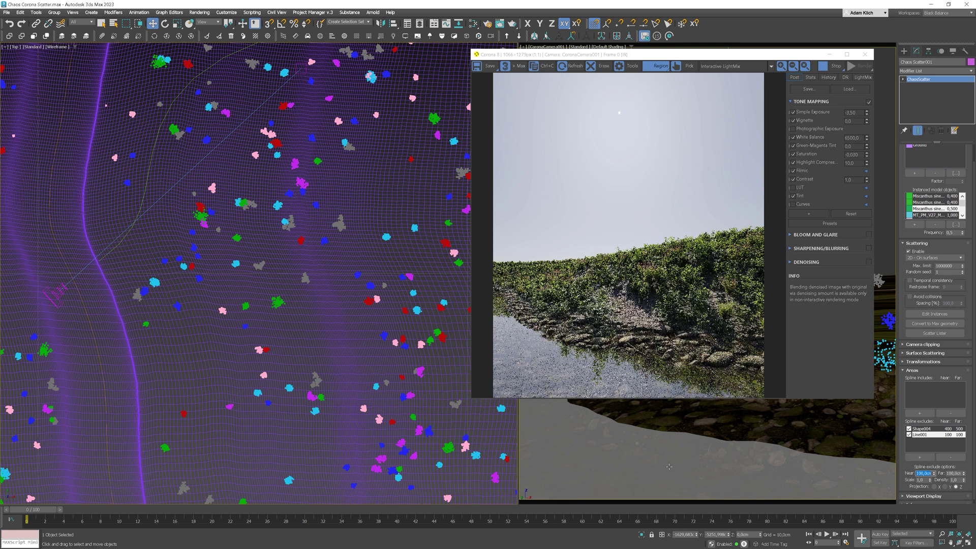
# Switch to the Top view and draw a render region around the path.
pyautogui.press('t')
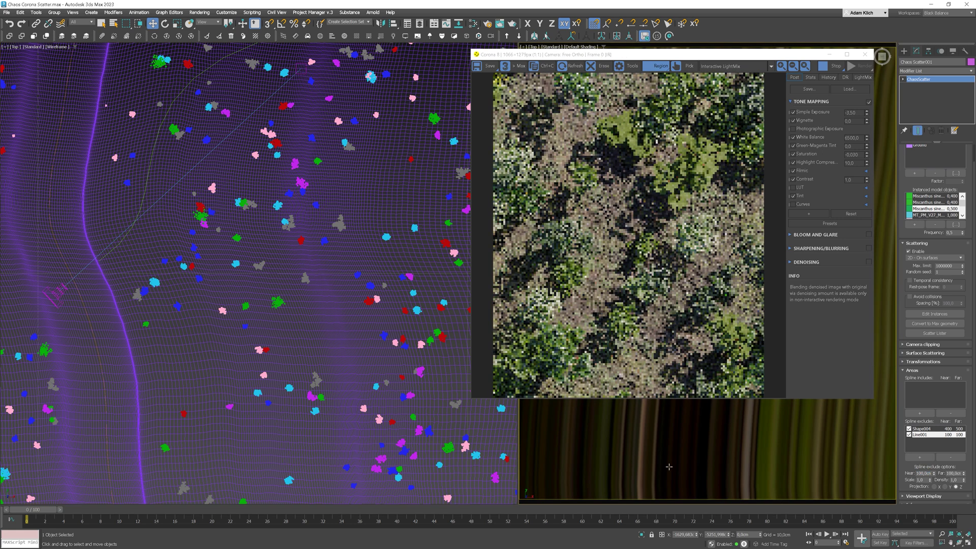
pyautogui.scroll(-3, 669, 467)
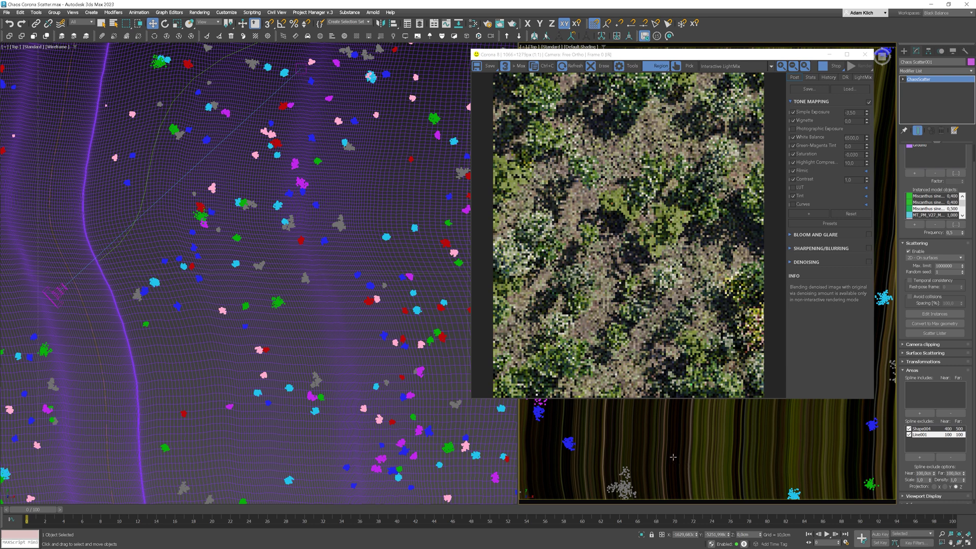
pyautogui.scroll(-4, 672, 456)
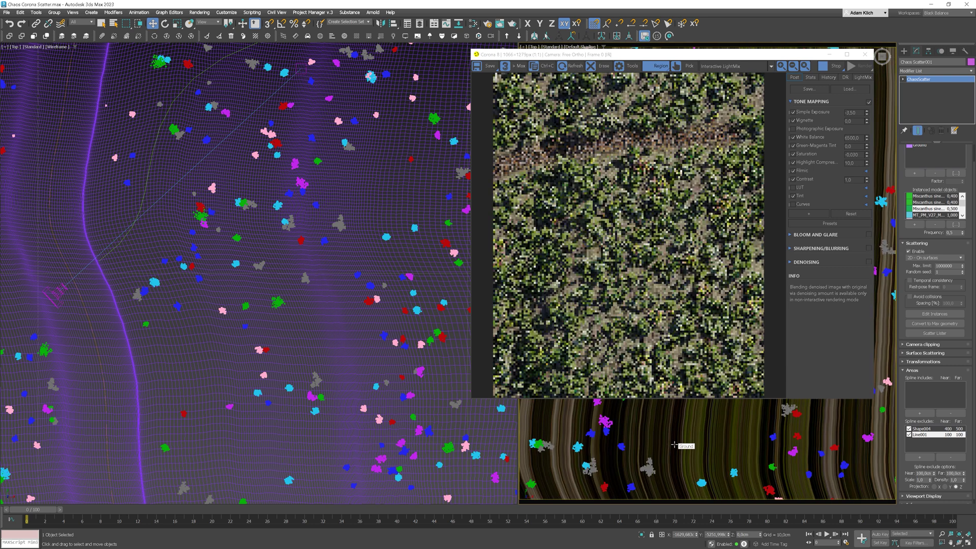
pyautogui.scroll(-2, 665, 443)
pyautogui.moveTo(664, 443); pyautogui.dragTo(713, 443, button='middle')
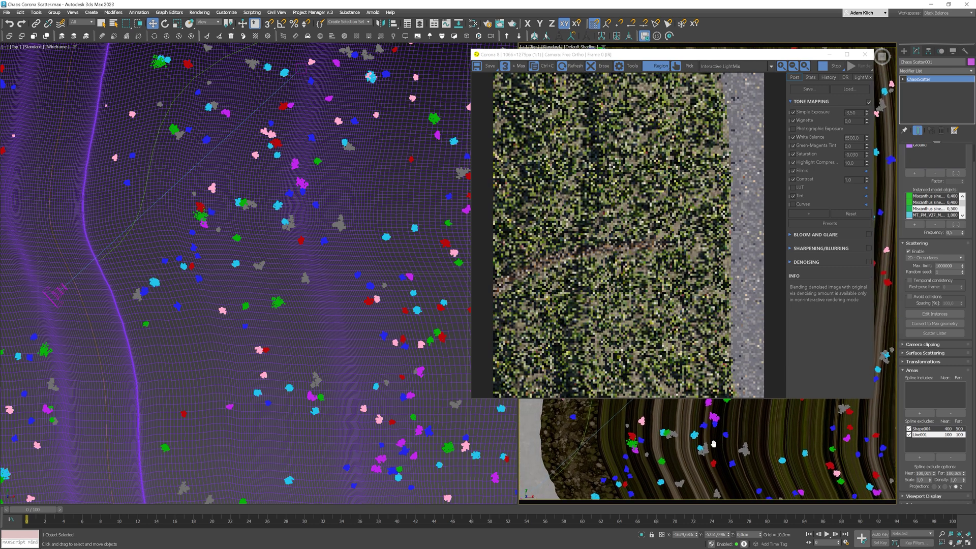
pyautogui.scroll(5, 652, 458)
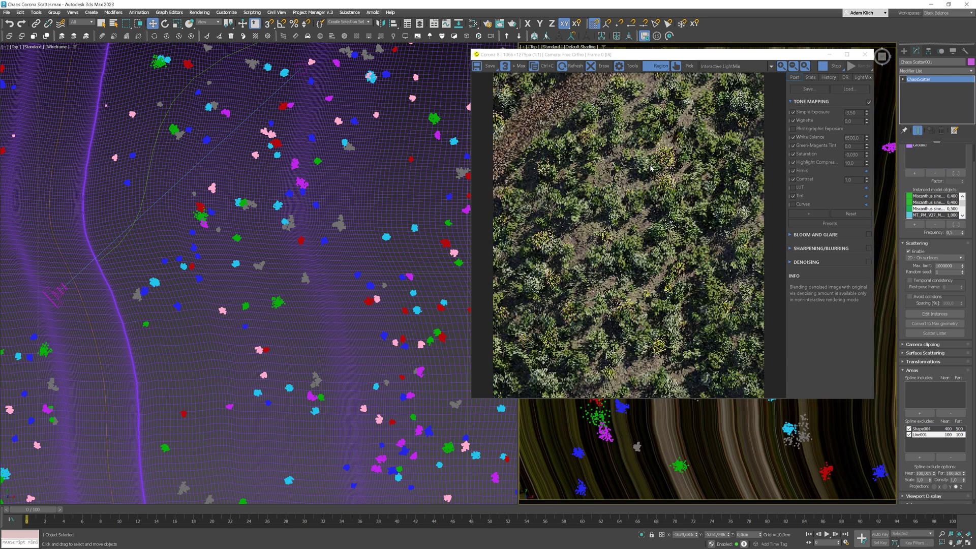
pyautogui.moveTo(658, 424); pyautogui.dragTo(612, 468, button='middle')
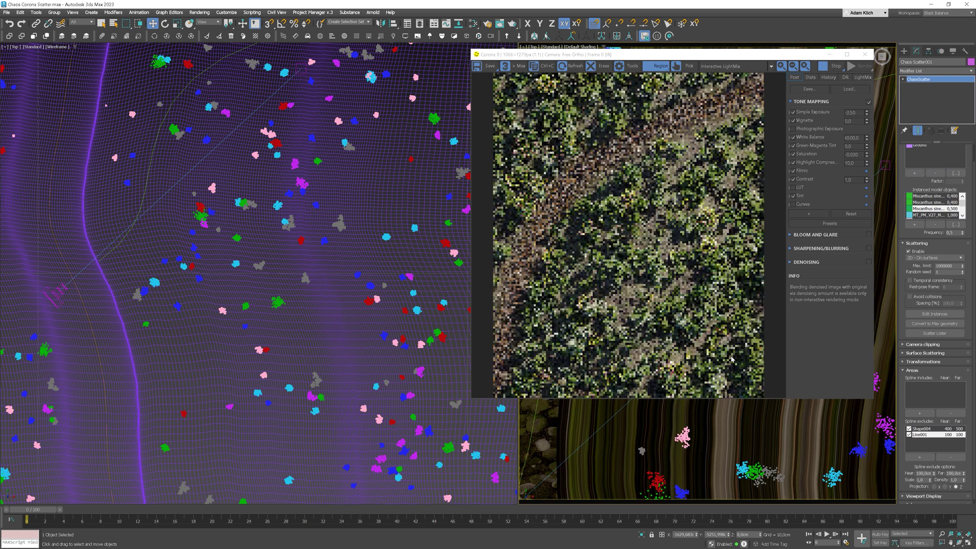
pyautogui.moveTo(641, 109); pyautogui.dragTo(711, 110)
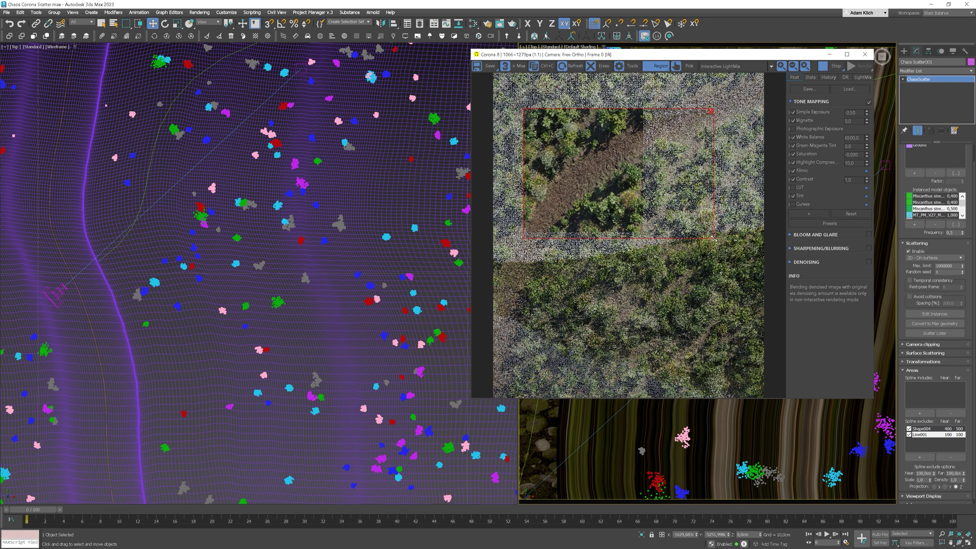
# Try far distances of 120 and 150 cm and set plant scale 0,7 near the path.
pyautogui.doubleClick(951, 473)
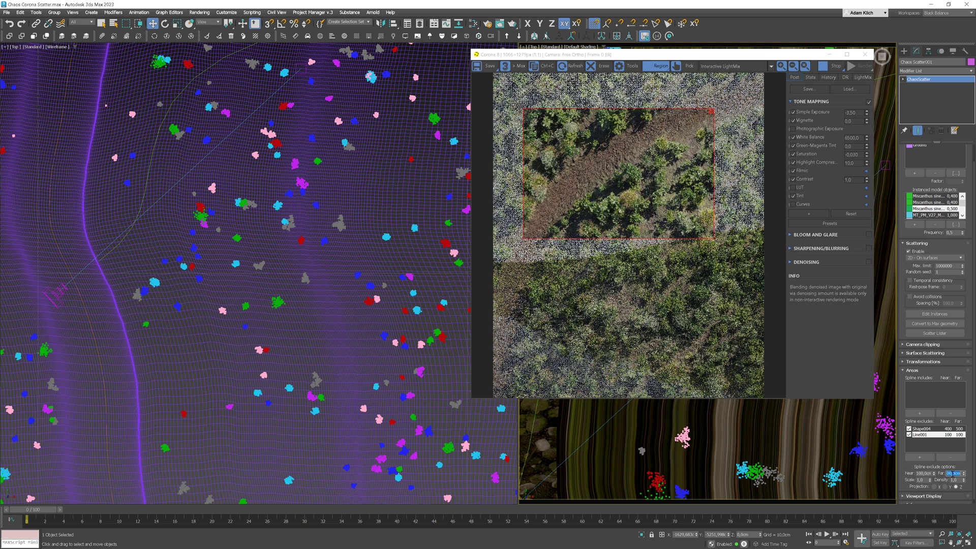
pyautogui.write('120')
pyautogui.press('Return')
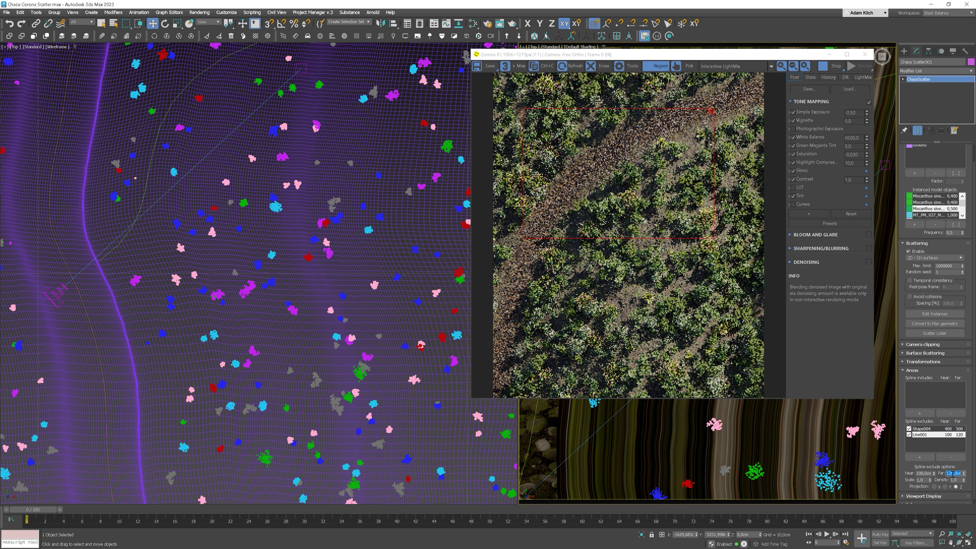
pyautogui.write('150')
pyautogui.press('Return')
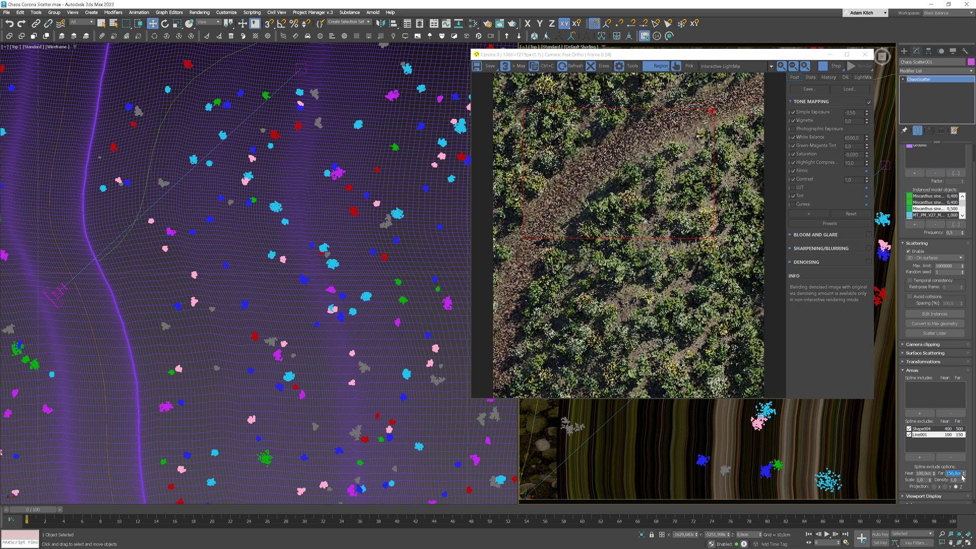
pyautogui.doubleClick(923, 480)
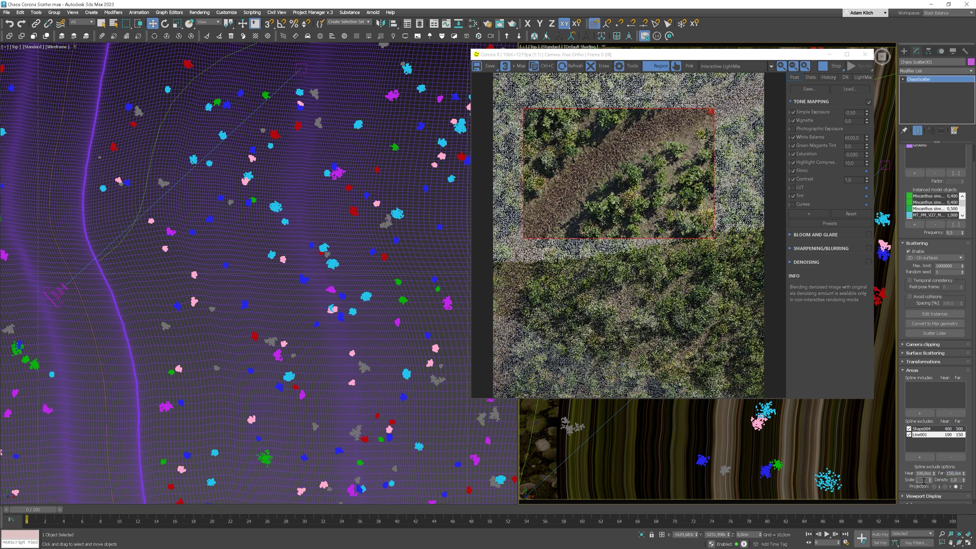
pyautogui.write('0,7')
pyautogui.press('Return')
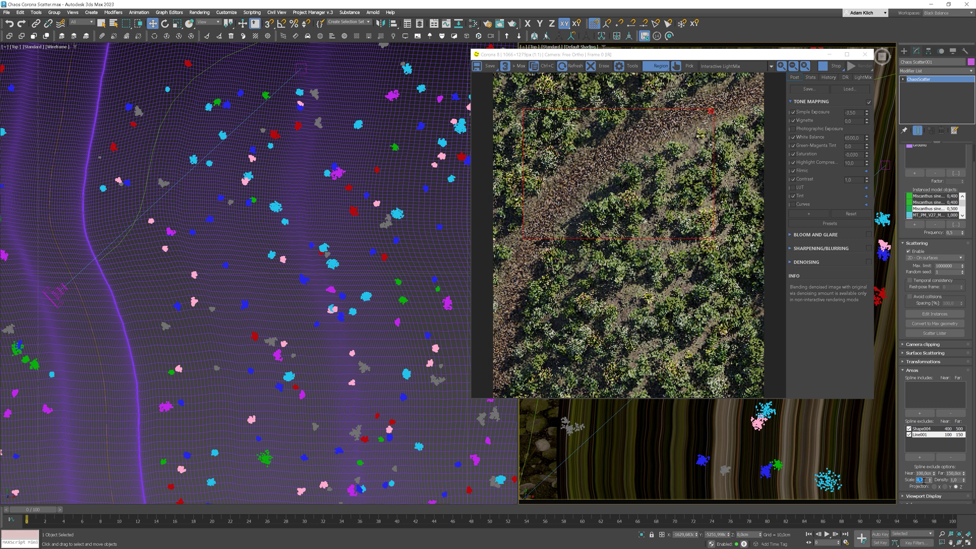
# Restore the far distance to 120 cm and set density to 0,8.
pyautogui.click(953, 473)
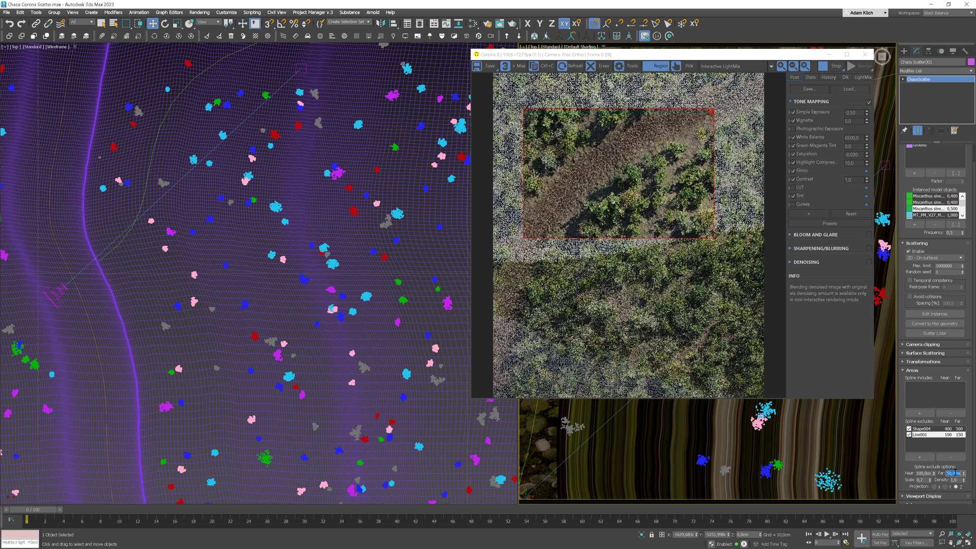
pyautogui.write('120')
pyautogui.press('Return')
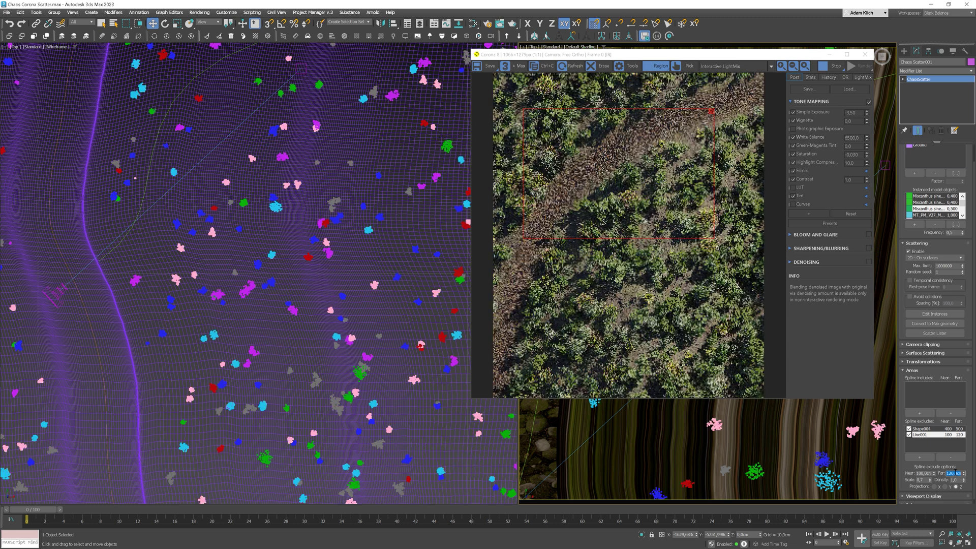
pyautogui.press('Tab')
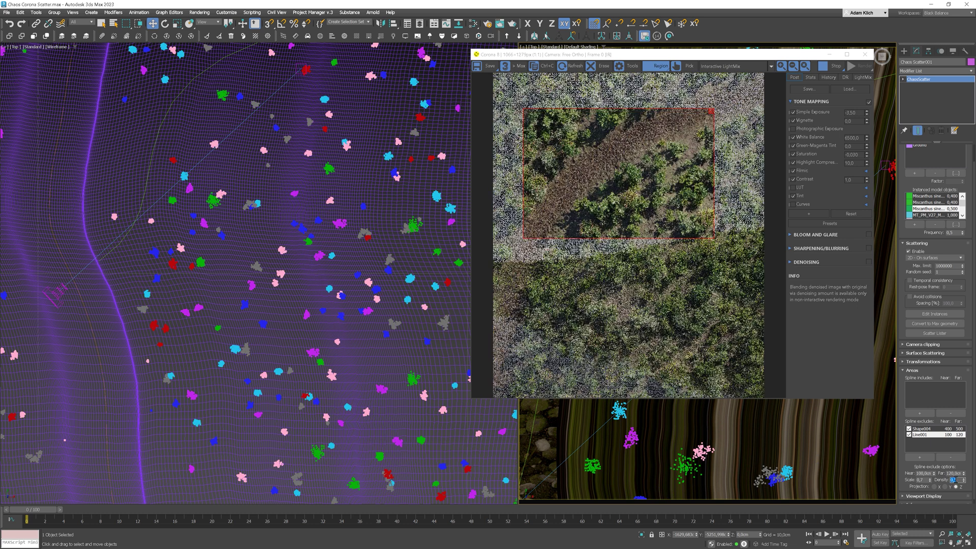
pyautogui.write('0,8')
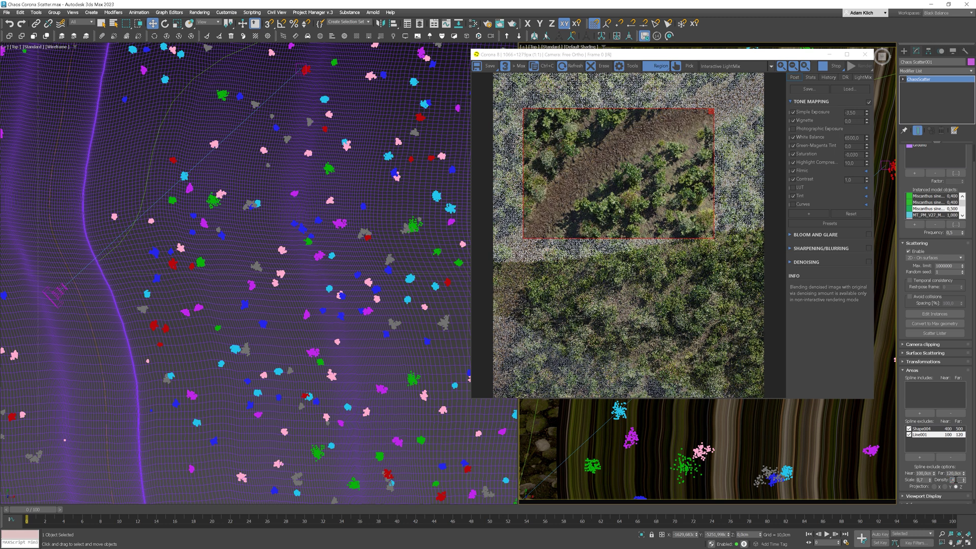
pyautogui.press('Return')
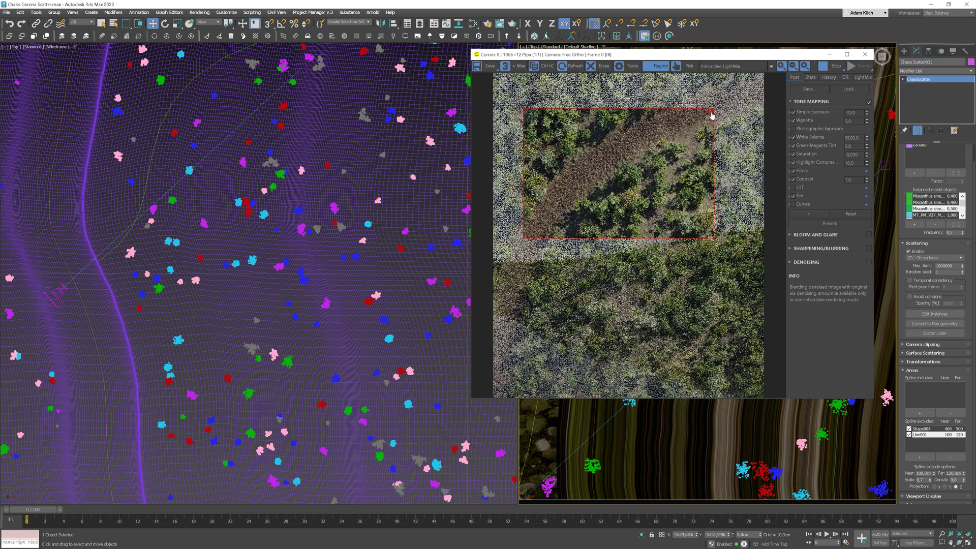
# Return to CoronaCamera001, test a mid-bank region, then clear it for a full-frame render.
pyautogui.press('c')
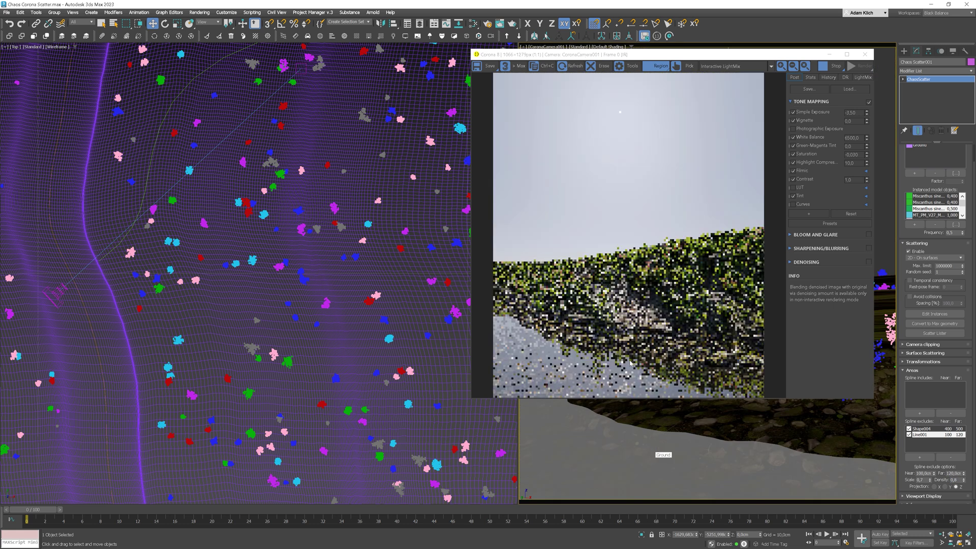
pyautogui.moveTo(689, 232); pyautogui.dragTo(567, 335)
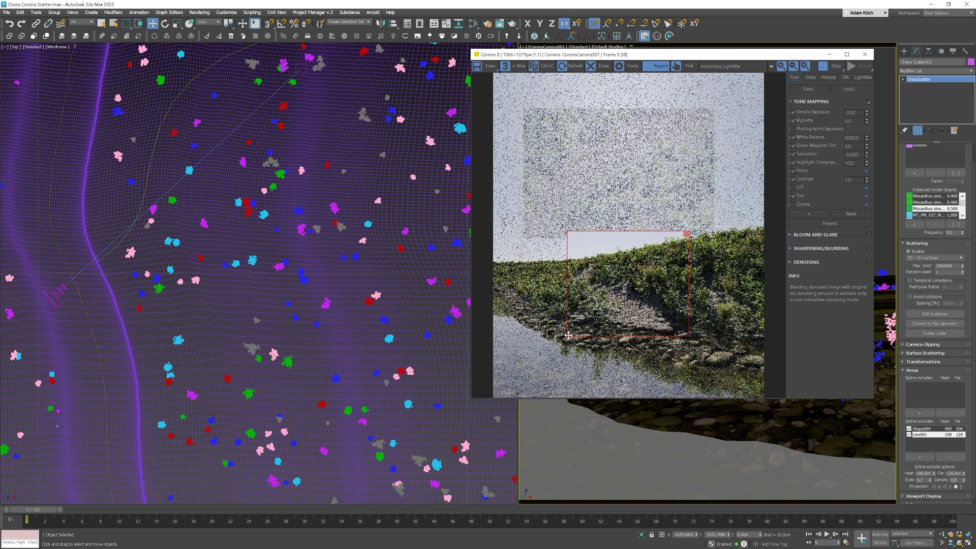
pyautogui.scroll(1, 602, 315)
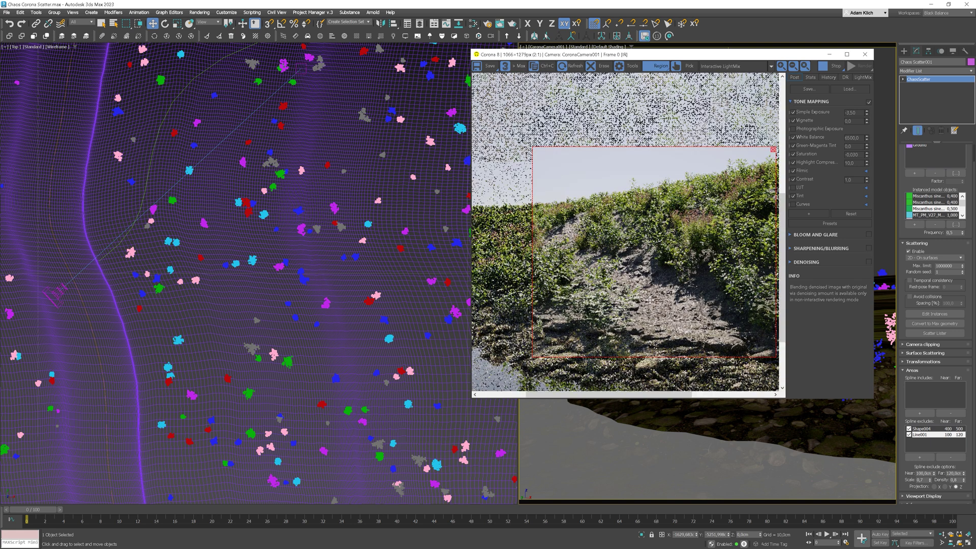
pyautogui.scroll(-1, 569, 267)
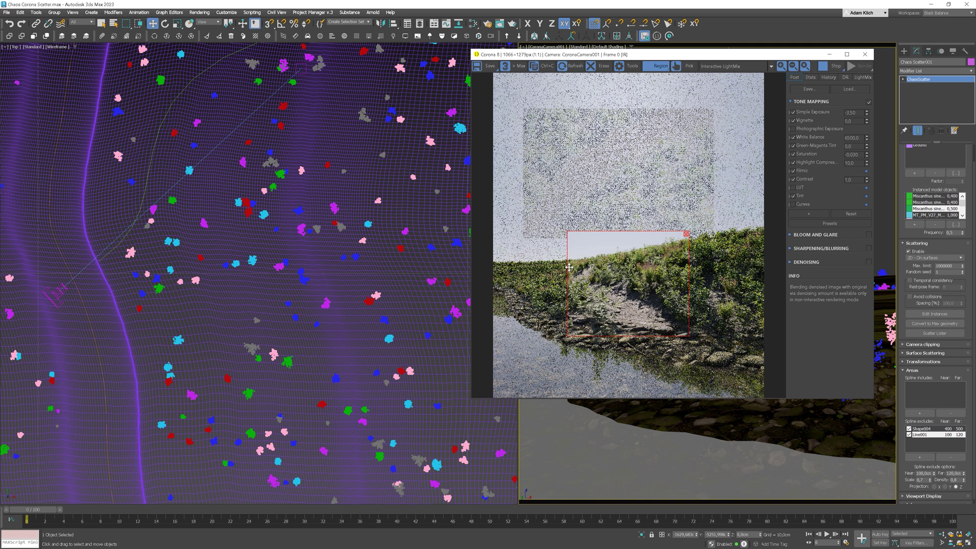
pyautogui.click(685, 234)
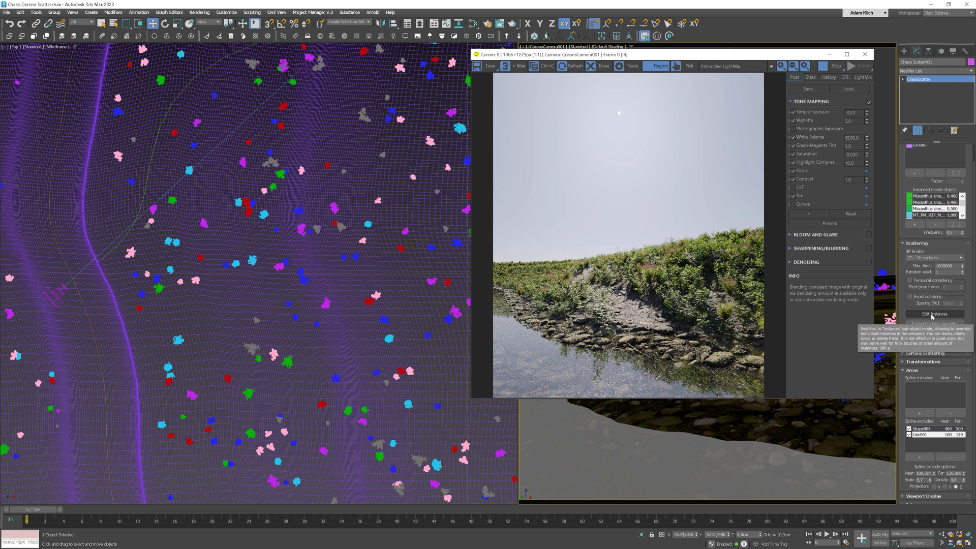
# Enable Edit Instances, accept the warning, and shift one waterside plant slightly left.
pyautogui.click(932, 314)
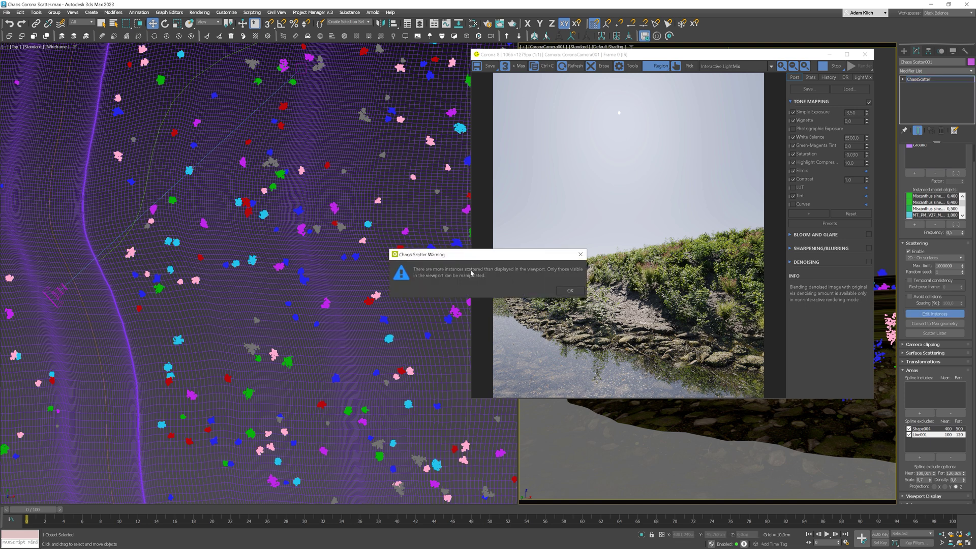
pyautogui.click(570, 291)
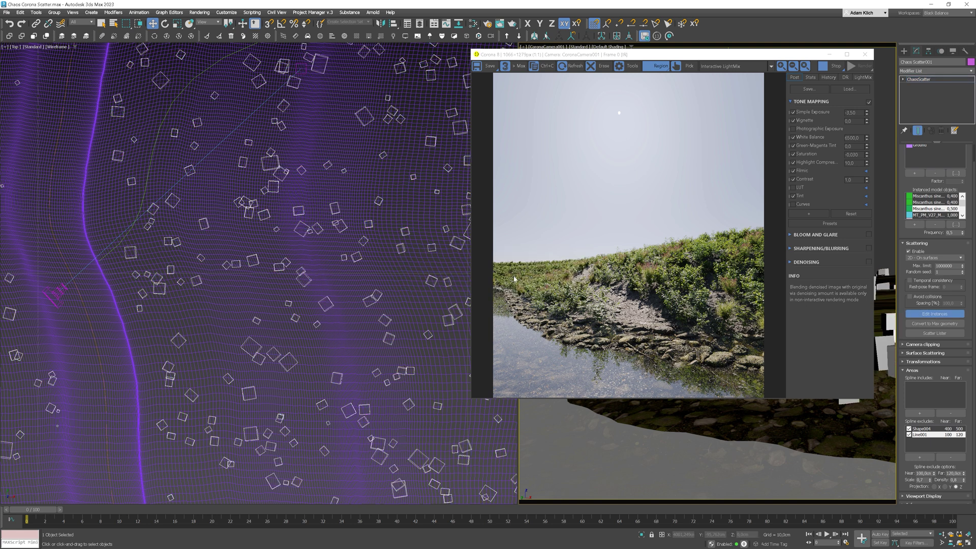
pyautogui.click(131, 252)
pyautogui.moveTo(131, 240); pyautogui.dragTo(112, 242)
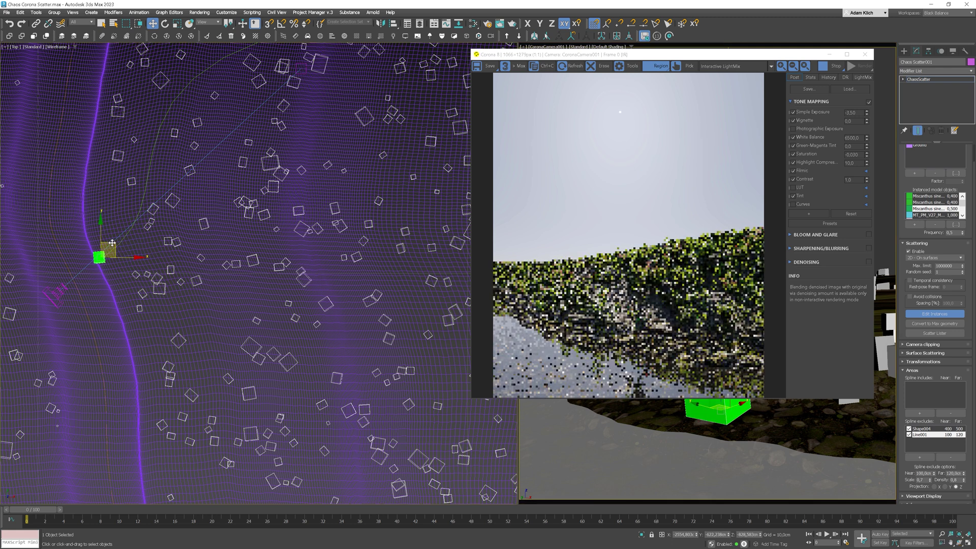